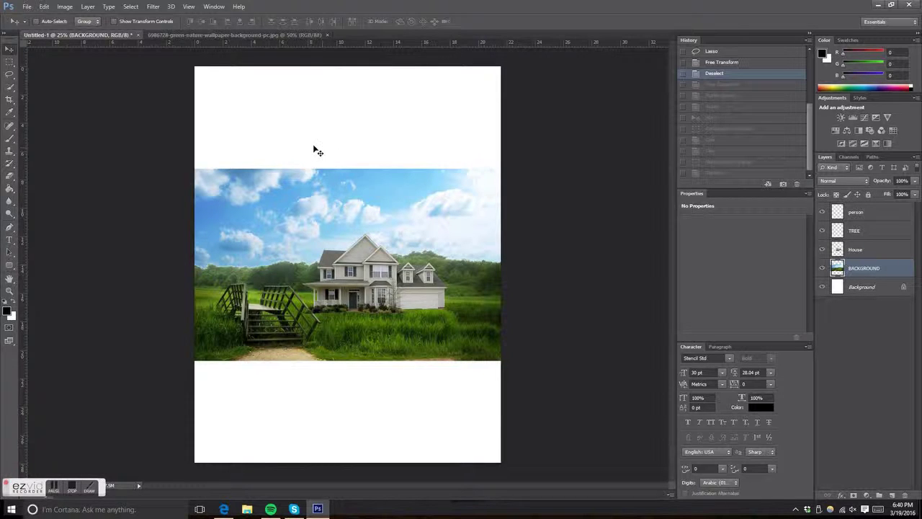
# - Show the Image Rotation choices (180°, 90° CW, 90° CCW, Arbitrary, Flip) from the Image menu
pyautogui.click(64, 6)
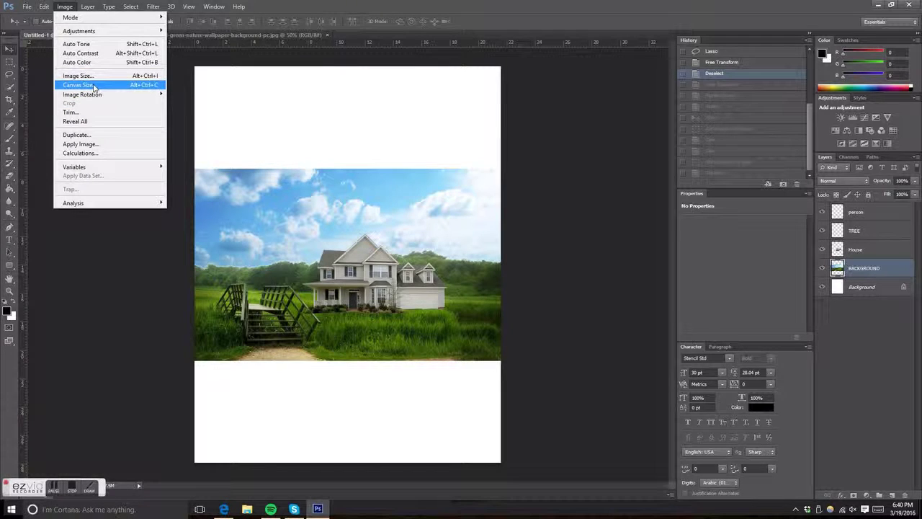
pyautogui.moveTo(82, 95)
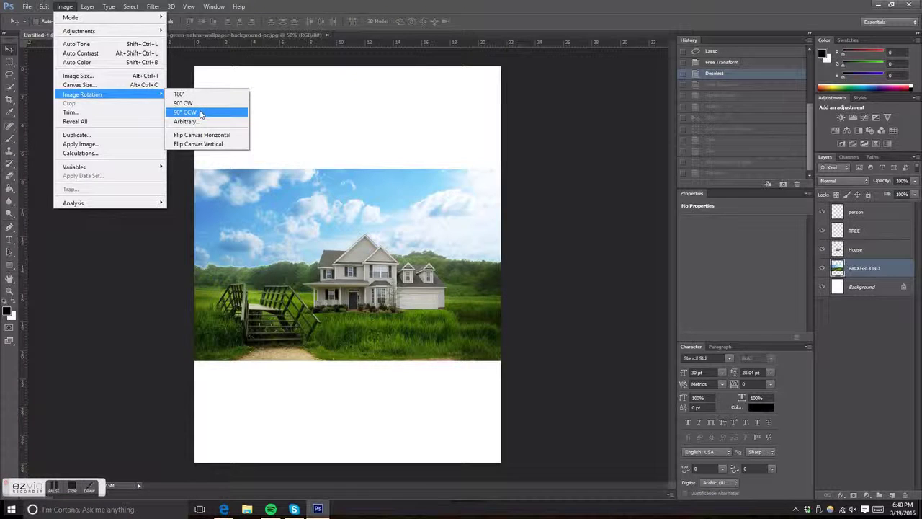
# - Rotate the canvas 90° CCW, then glance through the Image and Layer menus without choosing anything
pyautogui.click(201, 115)
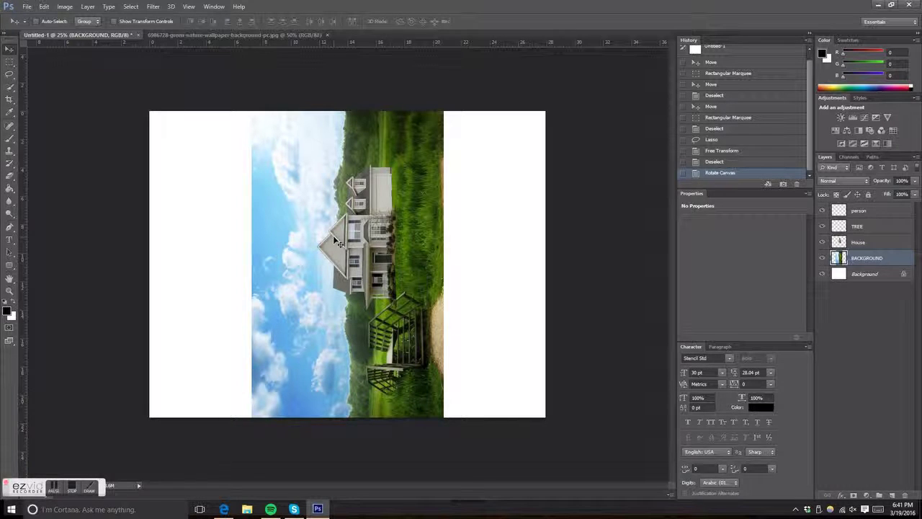
pyautogui.click(63, 6)
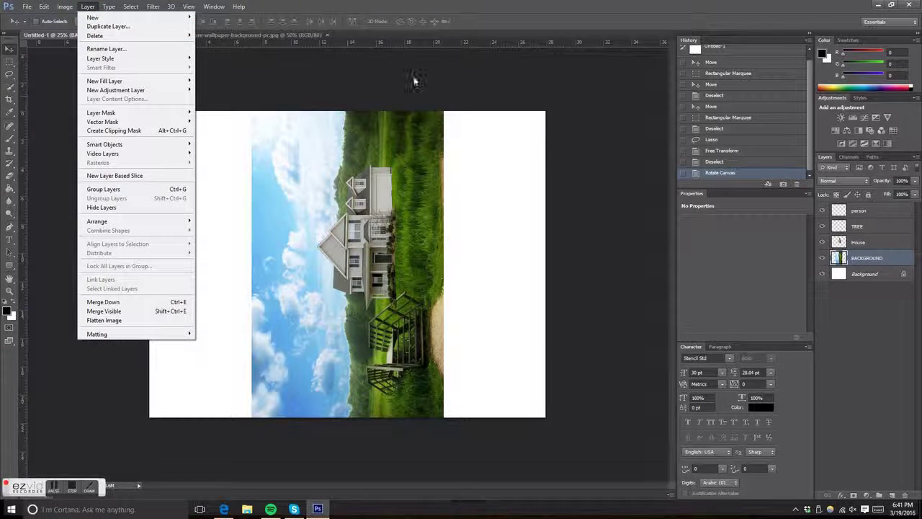
pyautogui.click(414, 79)
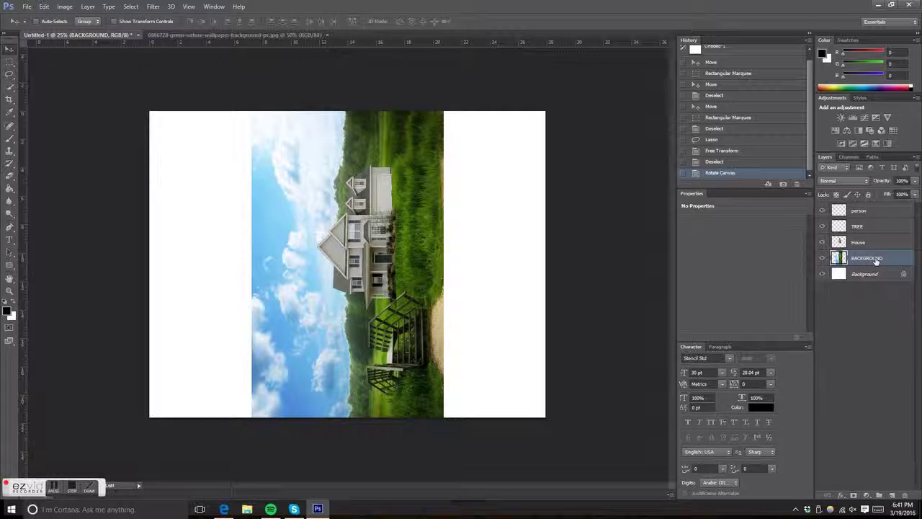
# - Multi-select the person, TREE, House and BACKGROUND layers, then open the Edit menu
pyautogui.click(868, 212)
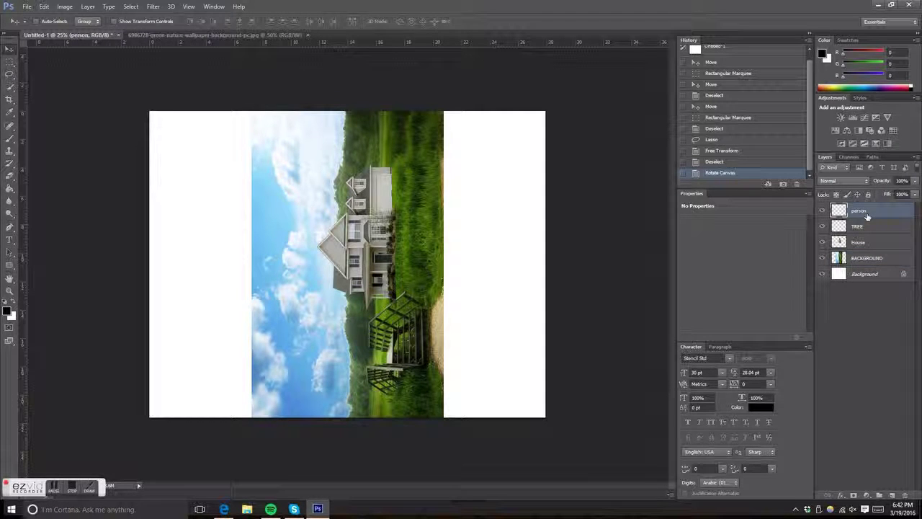
pyautogui.keyDown('shift'); pyautogui.click(870, 261); pyautogui.keyUp('shift')
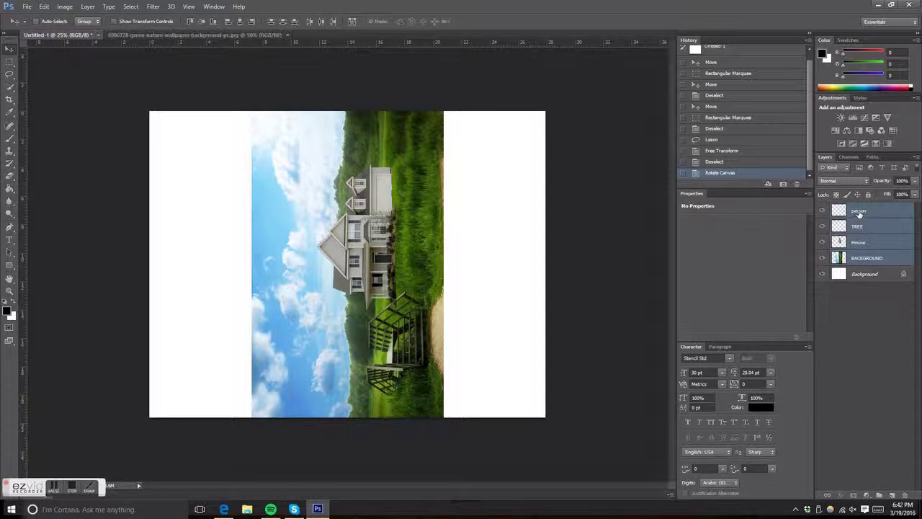
pyautogui.click(860, 213)
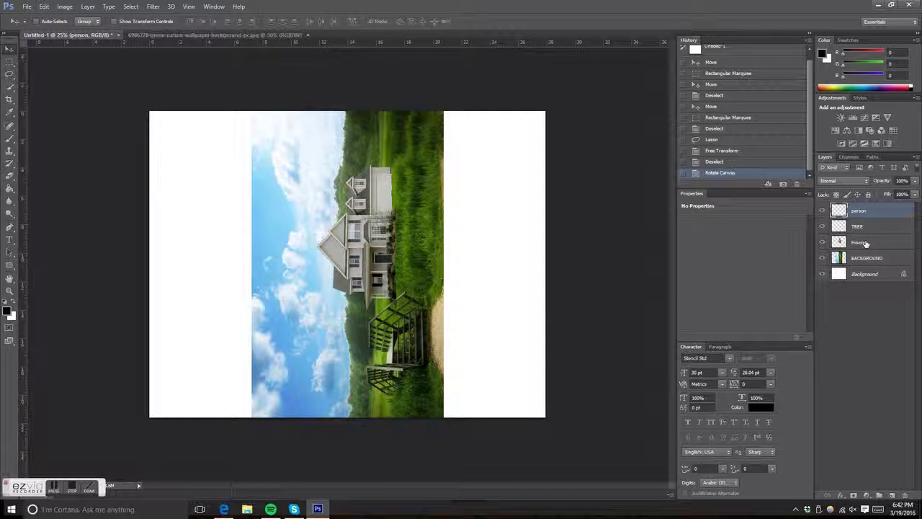
pyautogui.keyDown('shift'); pyautogui.click(866, 244); pyautogui.keyUp('shift')
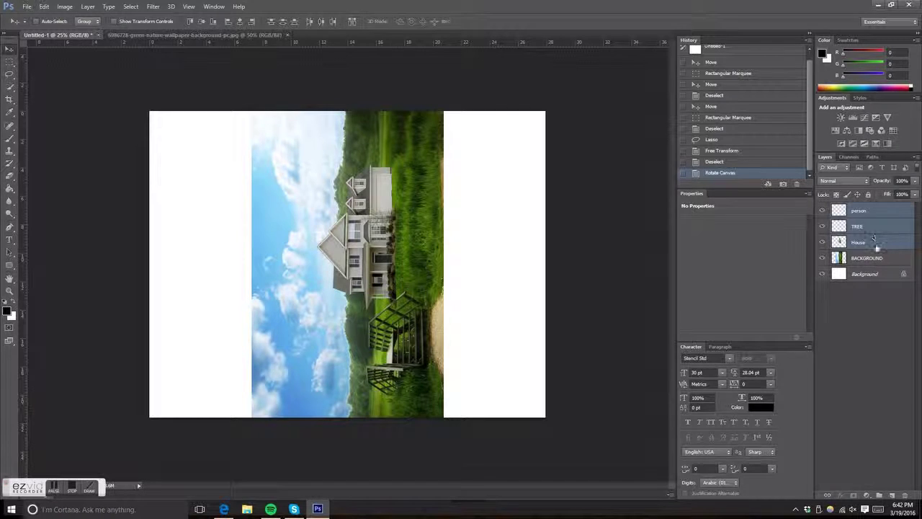
pyautogui.click(865, 262)
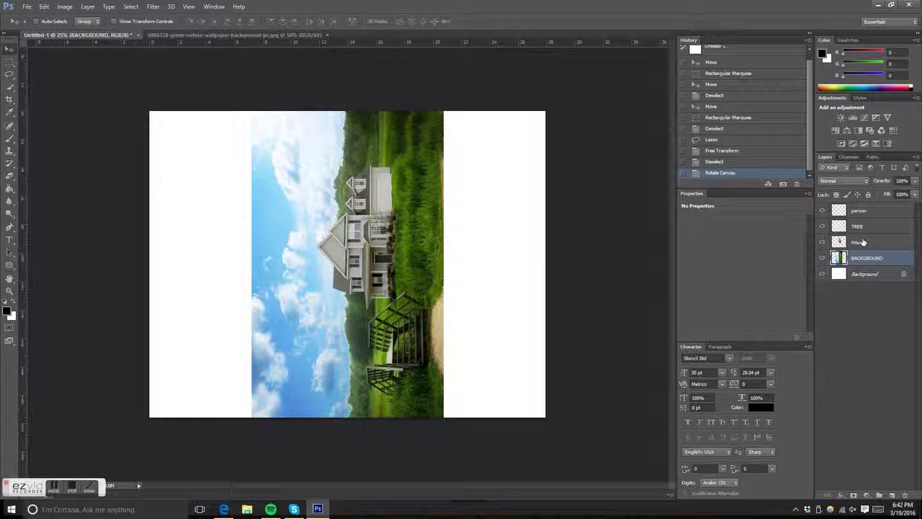
pyautogui.keyDown('shift'); pyautogui.click(861, 228); pyautogui.keyUp('shift')
pyautogui.keyDown('ctrl'); pyautogui.click(867, 244); pyautogui.keyUp('ctrl')
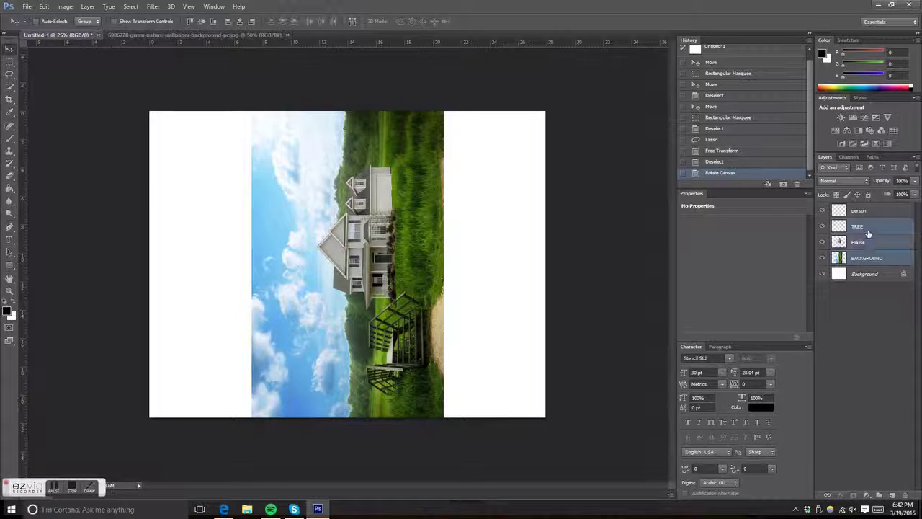
pyautogui.keyDown('shift'); pyautogui.click(865, 216); pyautogui.keyUp('shift')
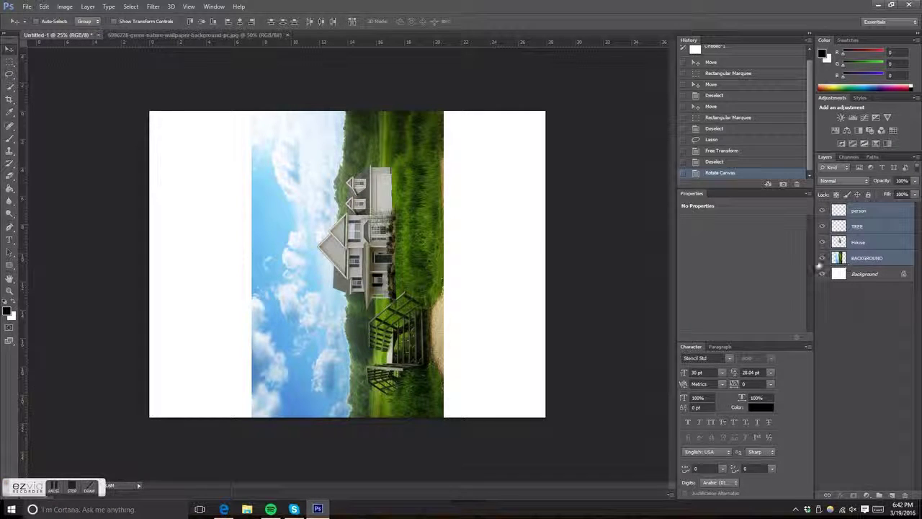
pyautogui.click(44, 6)
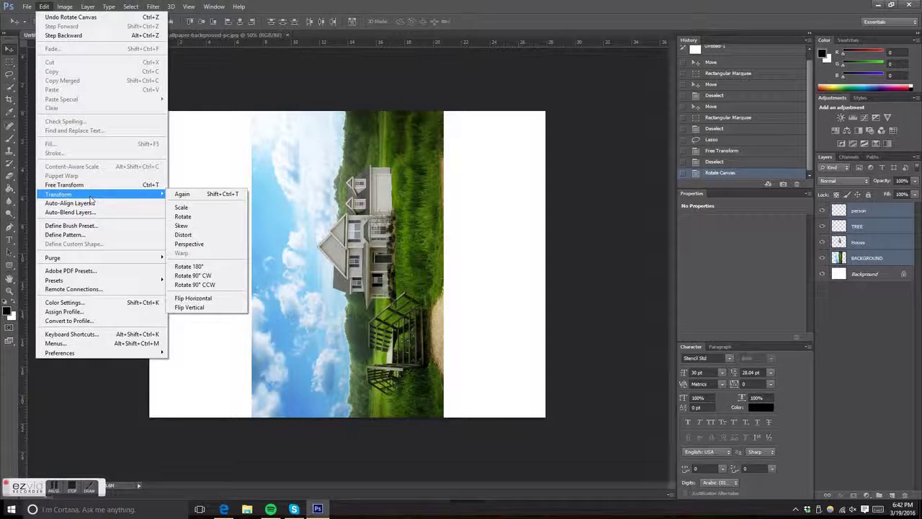
pyautogui.moveTo(59, 194)
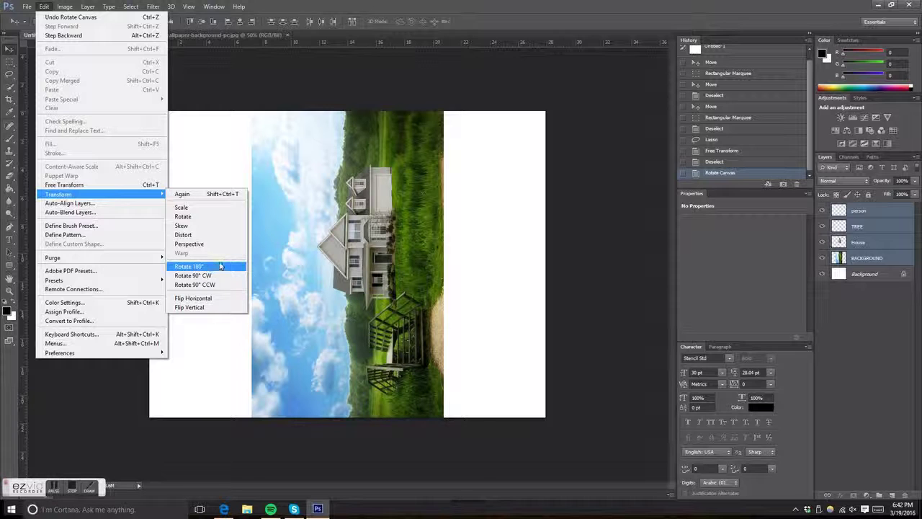
# - Apply Transform > Rotate 90° CW to the four selected layers
pyautogui.click(224, 278)
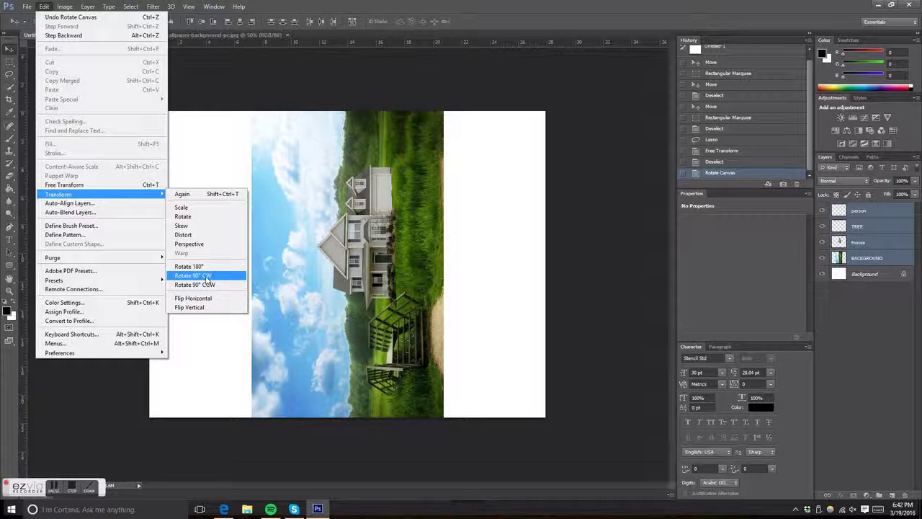
pyautogui.click(207, 276)
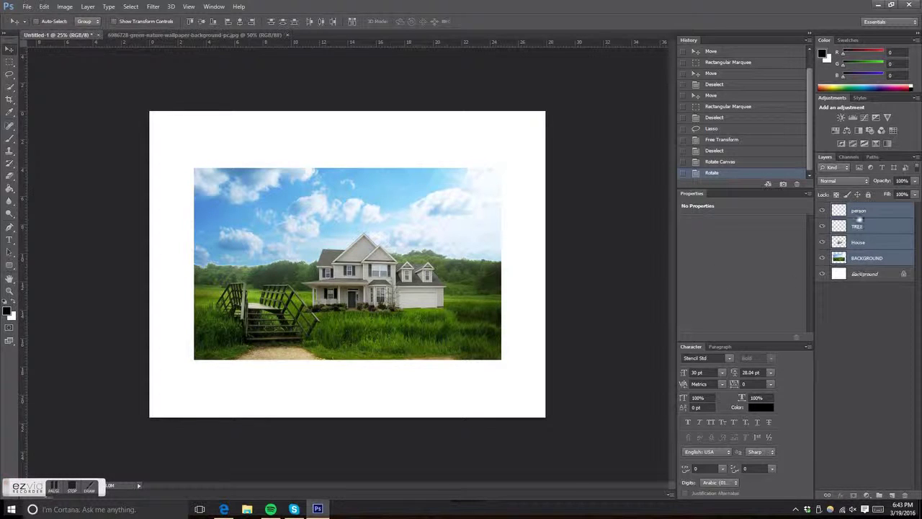
# - Move the house scene slightly upward on the canvas with the Move tool
pyautogui.press('m')
pyautogui.click(9, 48)
pyautogui.moveTo(323, 179)
pyautogui.mouseDown()
pyautogui.moveTo(334, 171)
pyautogui.moveTo(245, 200)
pyautogui.mouseUp()
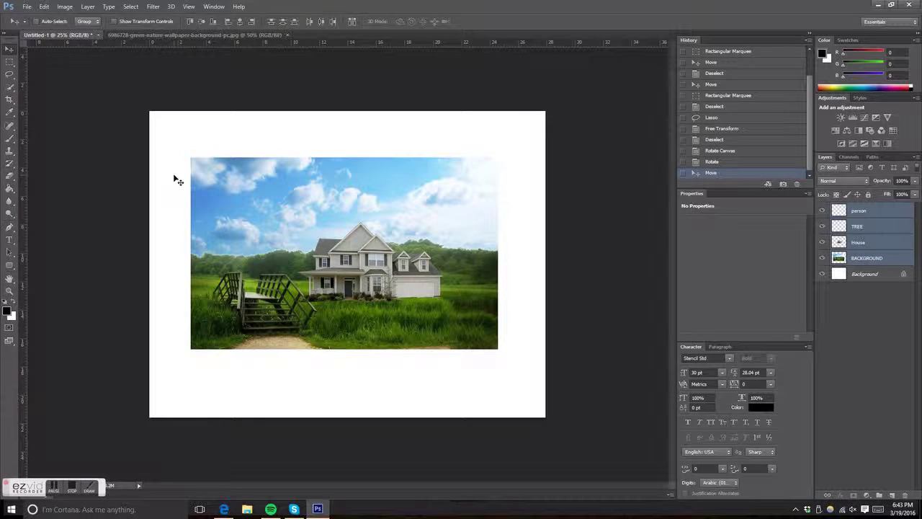
# - Free-transform the scene down to about 94% size, test rotating it, and commit
pyautogui.hotkey('ctrl', 't')
pyautogui.moveTo(191, 166)
pyautogui.mouseDown()
pyautogui.moveTo(289, 188)
pyautogui.moveTo(214, 155)
pyautogui.moveTo(209, 167)
pyautogui.mouseUp()
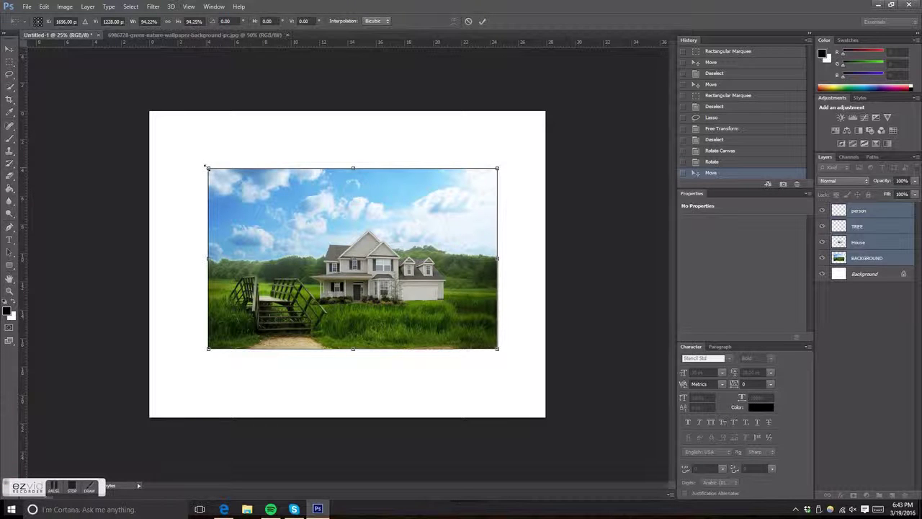
pyautogui.moveTo(206, 167); pyautogui.dragTo(209, 169)
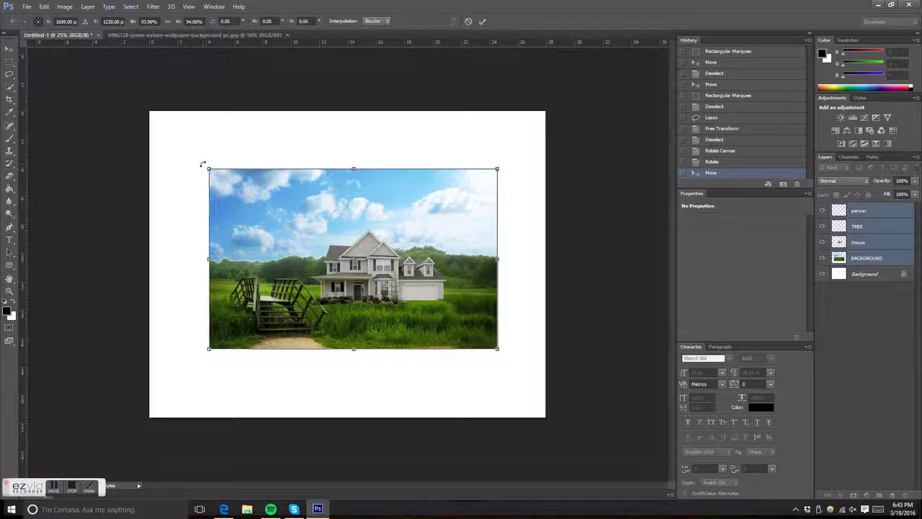
pyautogui.moveTo(203, 164); pyautogui.dragTo(262, 127)
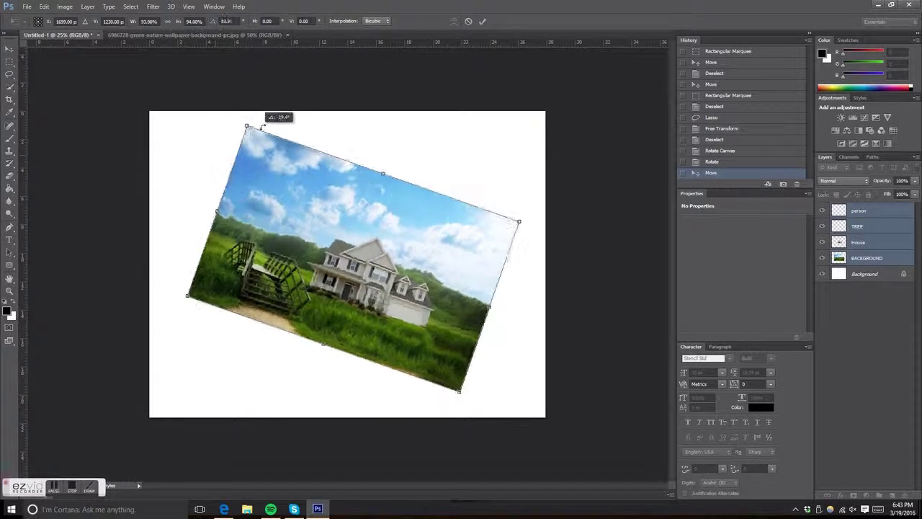
pyautogui.moveTo(262, 127)
pyautogui.mouseDown()
pyautogui.moveTo(468, 293)
pyautogui.moveTo(166, 224)
pyautogui.moveTo(193, 158)
pyautogui.moveTo(168, 192)
pyautogui.moveTo(214, 133)
pyautogui.moveTo(178, 229)
pyautogui.moveTo(212, 144)
pyautogui.moveTo(312, 119)
pyautogui.moveTo(226, 139)
pyautogui.moveTo(191, 186)
pyautogui.moveTo(210, 154)
pyautogui.moveTo(299, 108)
pyautogui.moveTo(417, 101)
pyautogui.moveTo(473, 171)
pyautogui.moveTo(250, 283)
pyautogui.moveTo(215, 192)
pyautogui.moveTo(256, 119)
pyautogui.moveTo(447, 69)
pyautogui.moveTo(302, 101)
pyautogui.moveTo(181, 180)
pyautogui.moveTo(193, 149)
pyautogui.mouseUp()
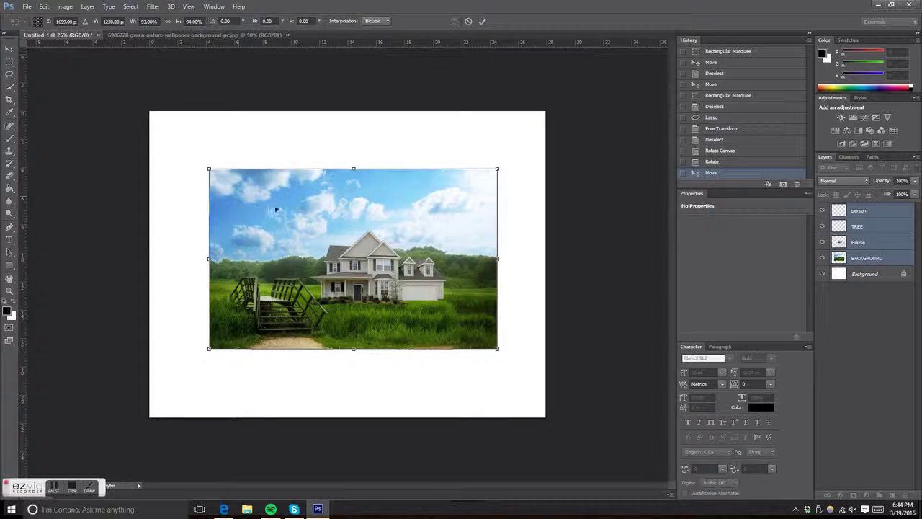
pyautogui.click(482, 20)
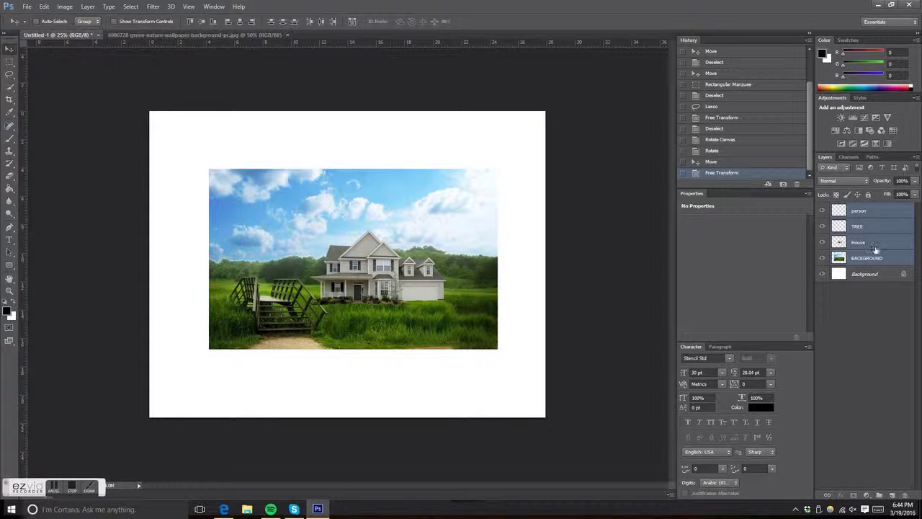
pyautogui.click(45, 6)
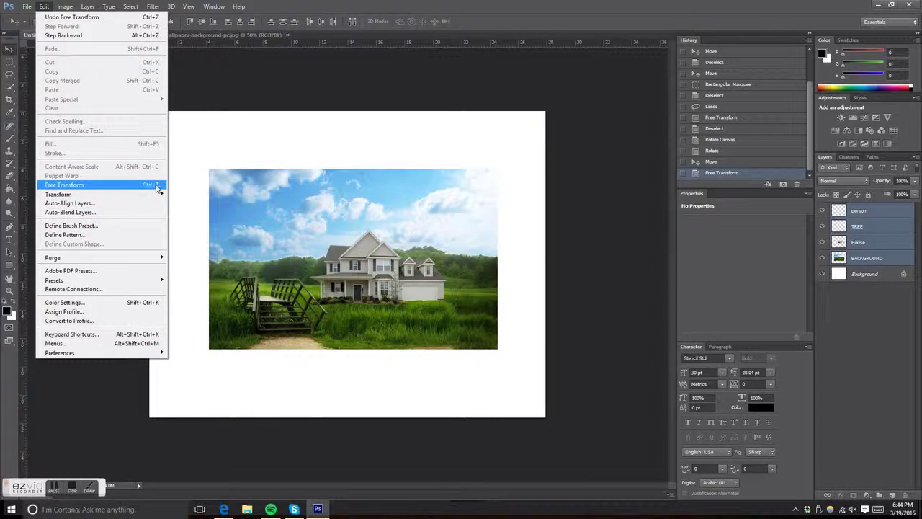
# - Try a 73° free rotation and a 90° CW rotation, undoing both to keep the scene level
pyautogui.click(78, 187)
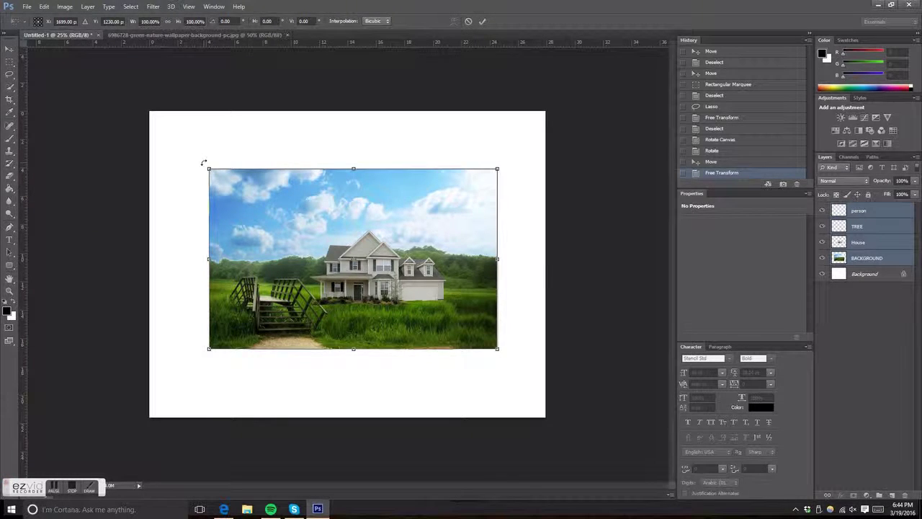
pyautogui.moveTo(223, 150)
pyautogui.mouseDown()
pyautogui.moveTo(386, 87)
pyautogui.moveTo(193, 172)
pyautogui.mouseUp()
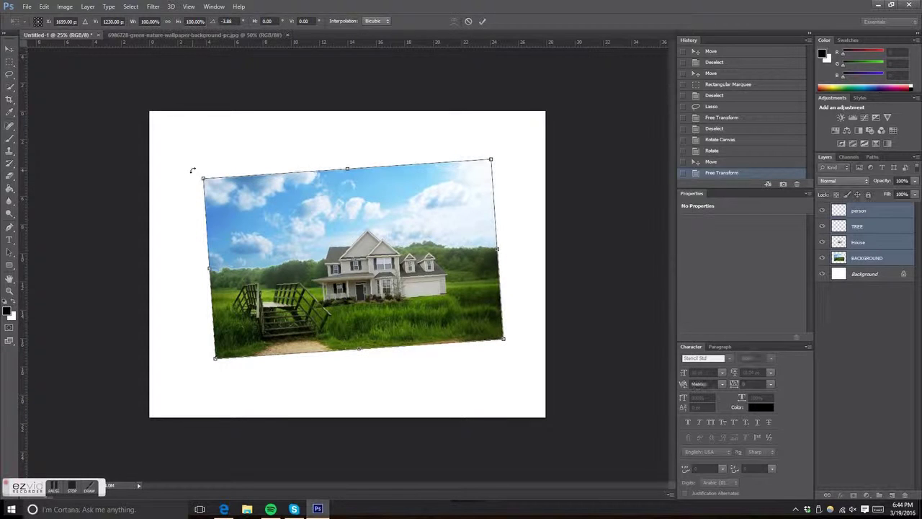
pyautogui.hotkey('ctrl', 'z')
pyautogui.click(44, 6)
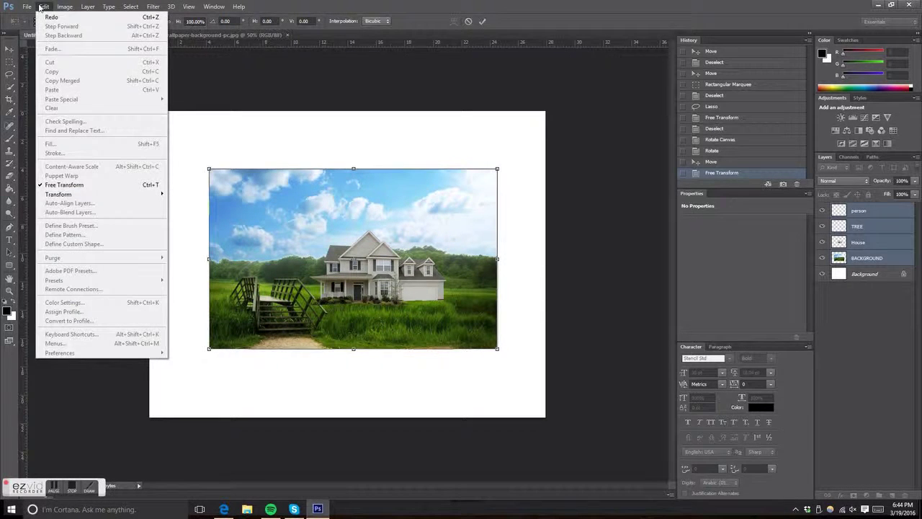
pyautogui.moveTo(58, 194)
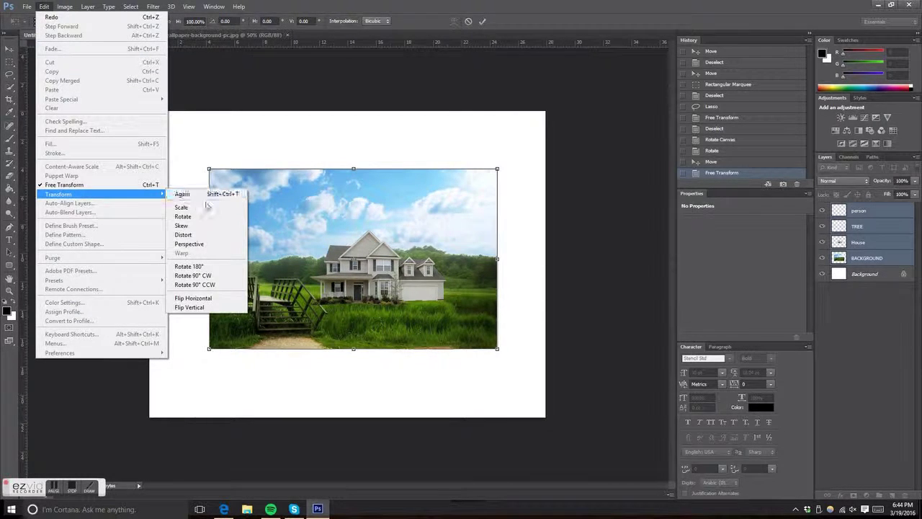
pyautogui.click(201, 277)
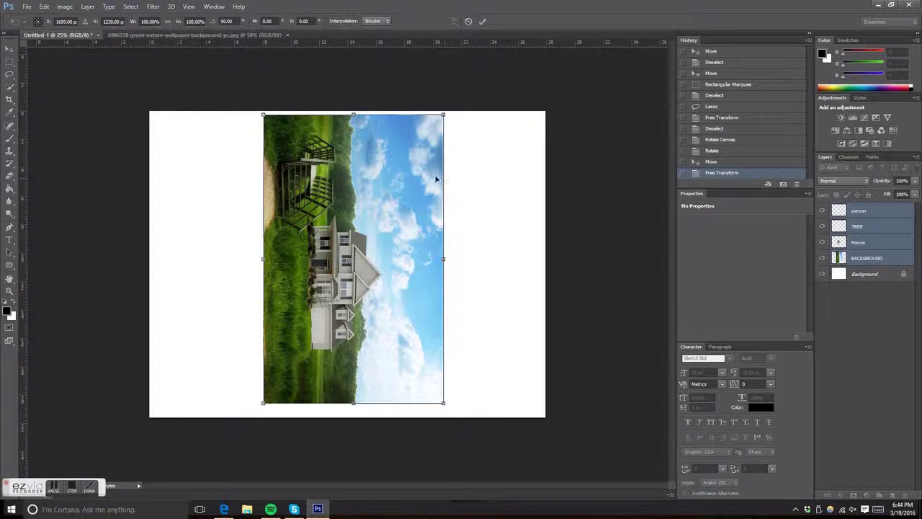
pyautogui.hotkey('ctrl', 'z')
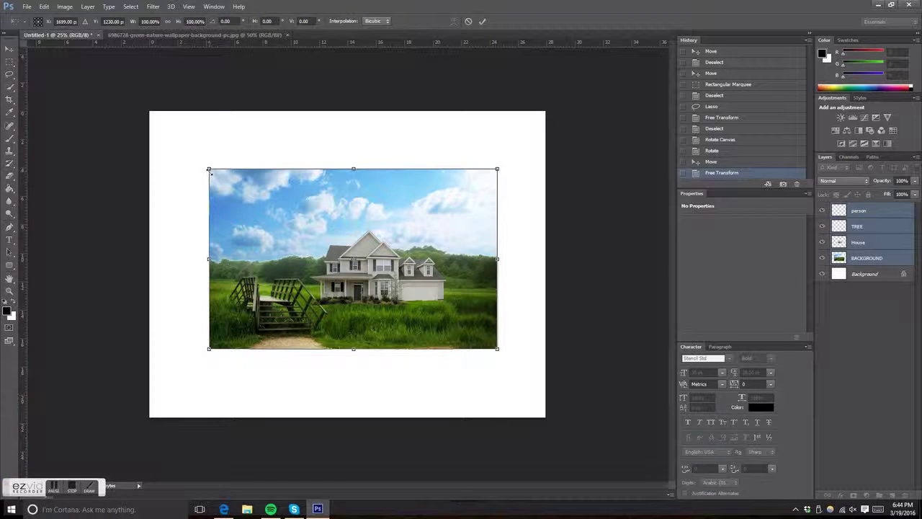
# - Scale the scene up to about 199%, check the fit, then reduce to about 188% and commit
pyautogui.moveTo(211, 173); pyautogui.dragTo(161, 128)
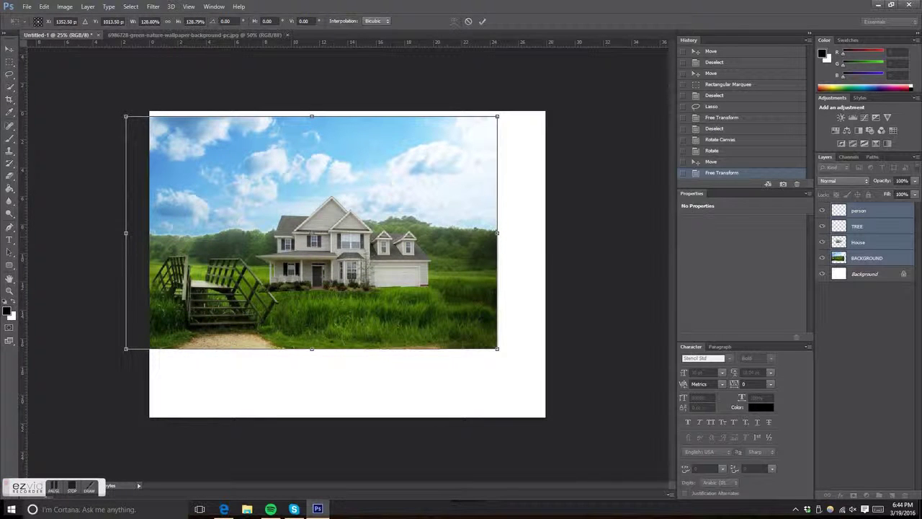
pyautogui.moveTo(498, 348); pyautogui.dragTo(590, 407)
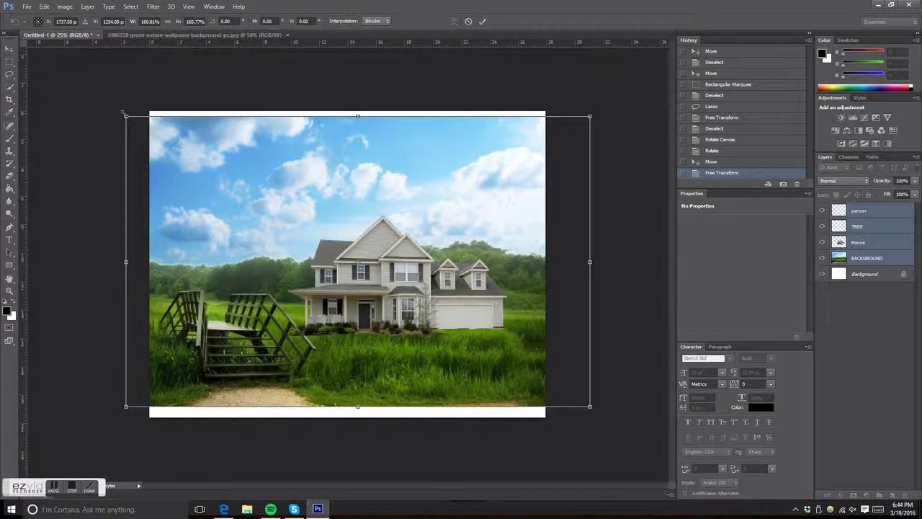
pyautogui.moveTo(123, 114); pyautogui.dragTo(71, 83)
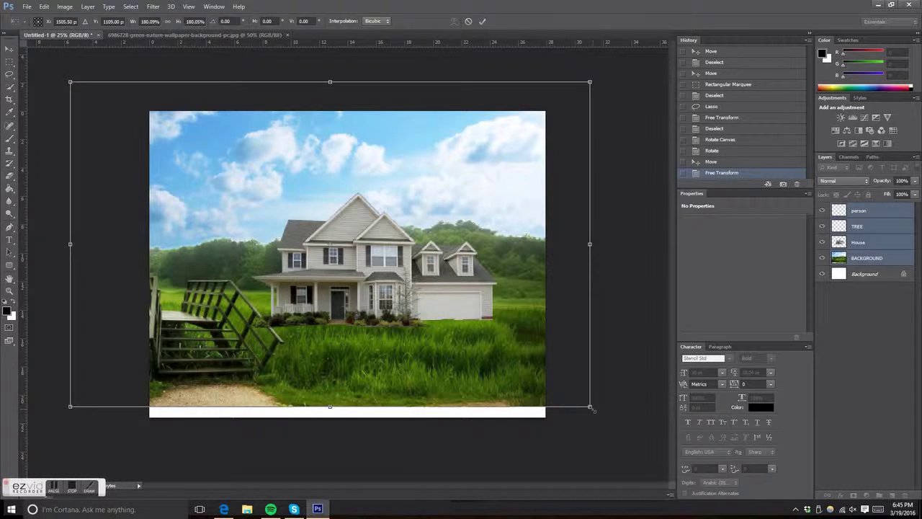
pyautogui.moveTo(591, 408); pyautogui.dragTo(636, 444)
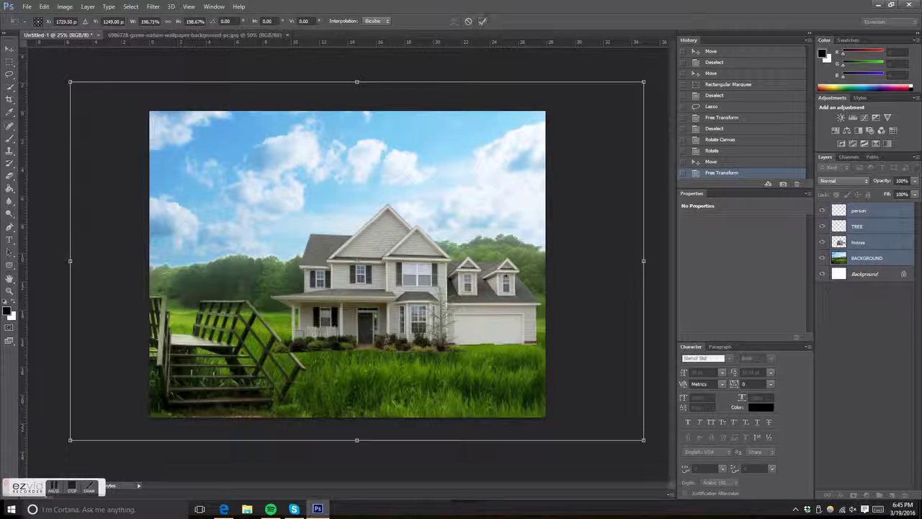
pyautogui.hotkey('ctrl', '+')
pyautogui.hotkey('ctrl', '+')
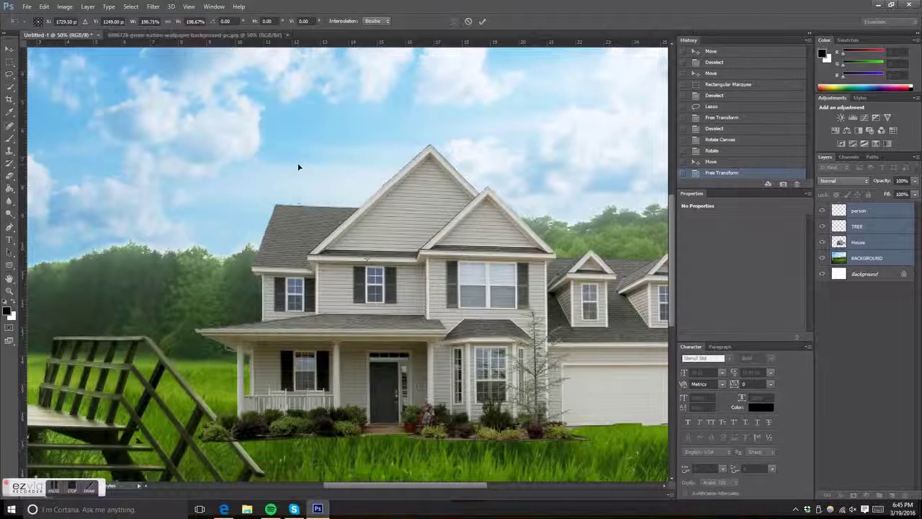
pyautogui.hotkey('ctrl', '-')
pyautogui.hotkey('ctrl', '-')
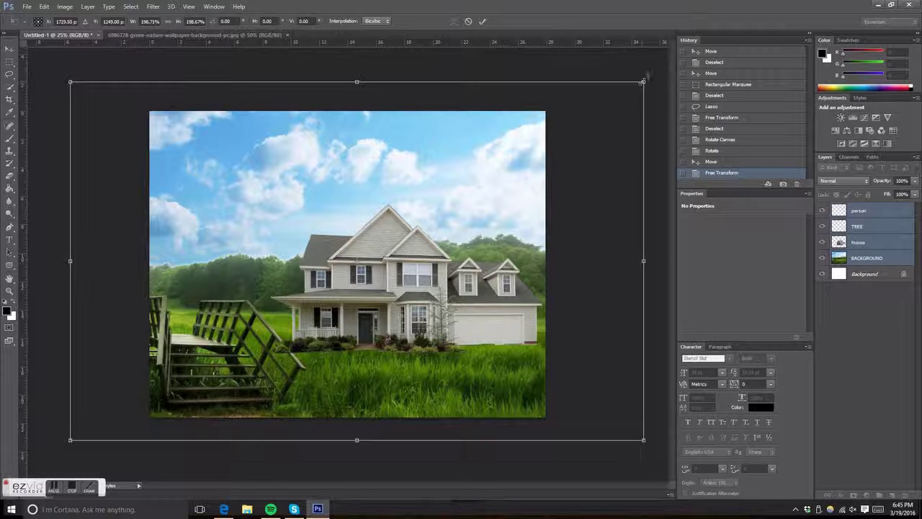
pyautogui.moveTo(637, 85); pyautogui.dragTo(600, 94)
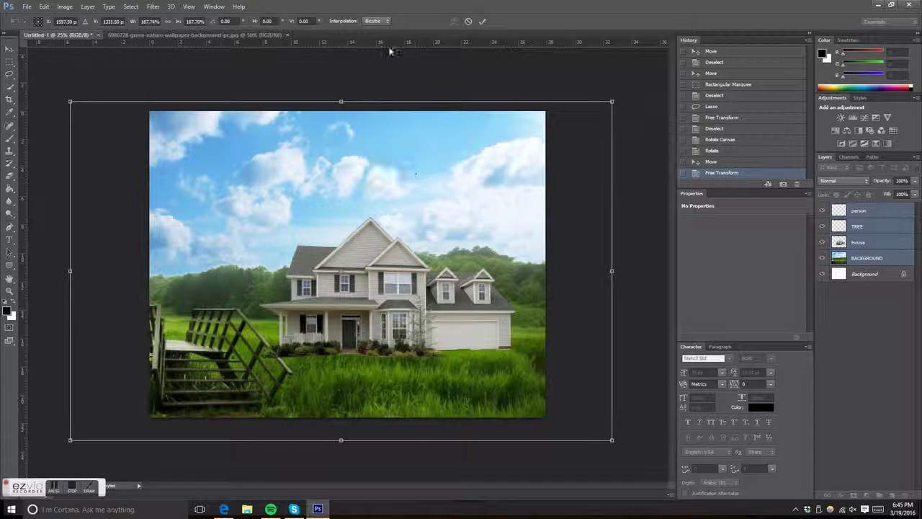
pyautogui.click(485, 21)
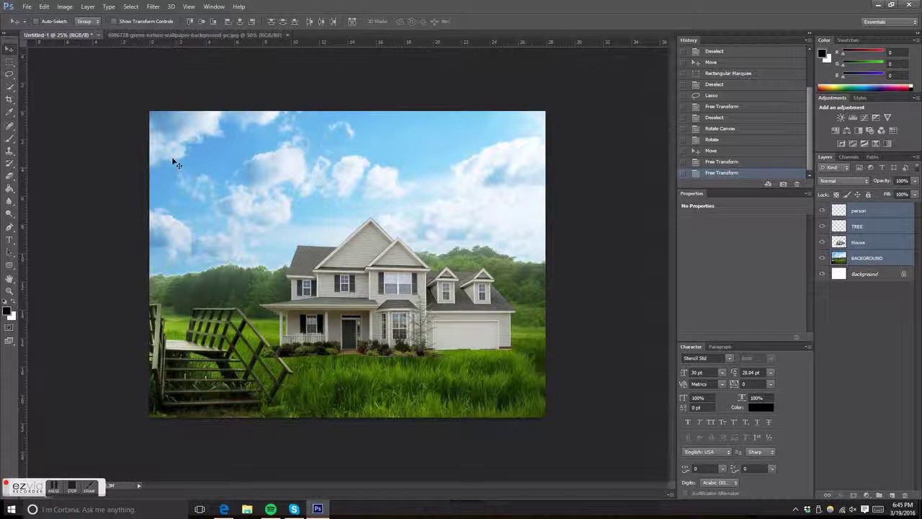
pyautogui.click(10, 64)
pyautogui.moveTo(226, 135); pyautogui.dragTo(361, 222)
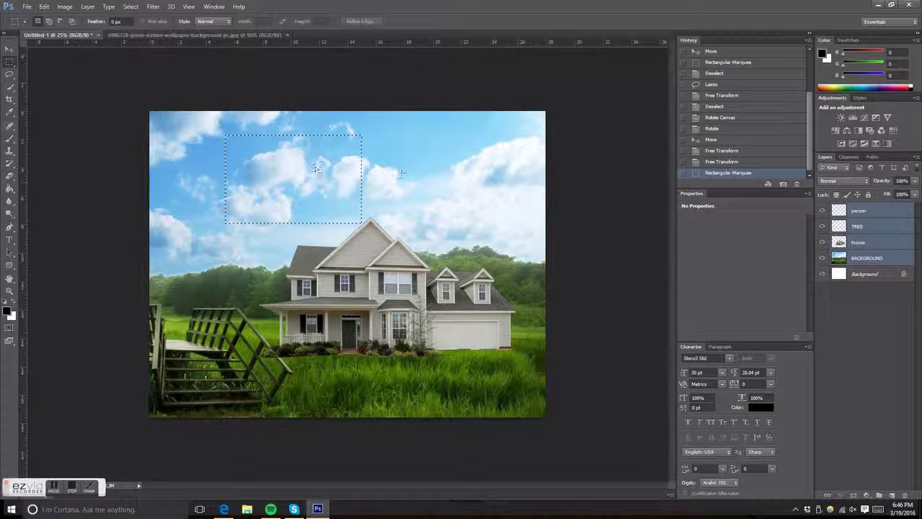
pyautogui.moveTo(281, 180)
pyautogui.mouseDown()
pyautogui.moveTo(265, 274)
pyautogui.moveTo(281, 273)
pyautogui.mouseUp()
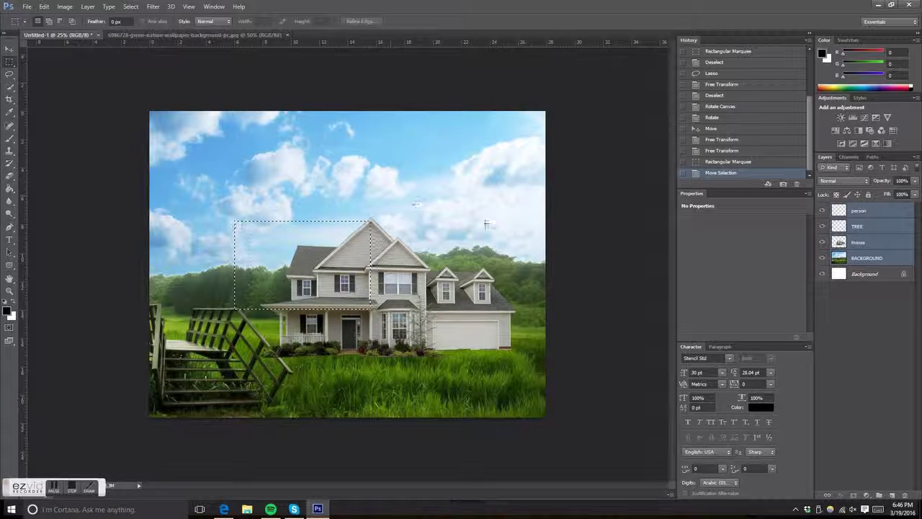
pyautogui.click(394, 207)
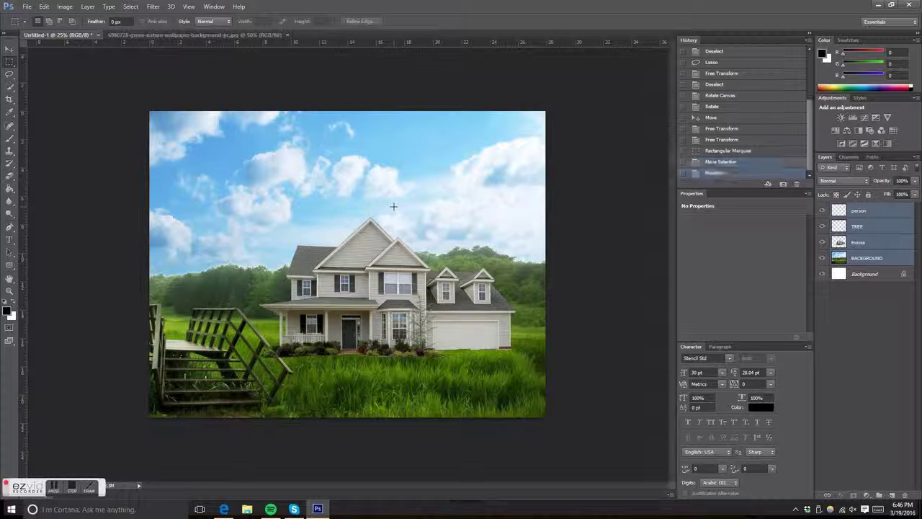
# - Select only the House layer in the Layers panel
pyautogui.click(873, 245)
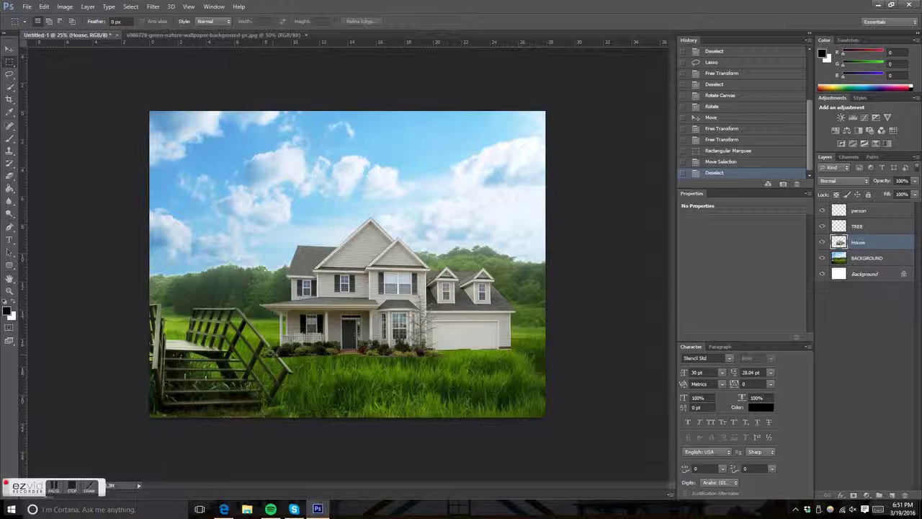
# - Zoom to 100% on the porch stairs and make the BACKGROUND layer active
pyautogui.hotkey('ctrl', '+')
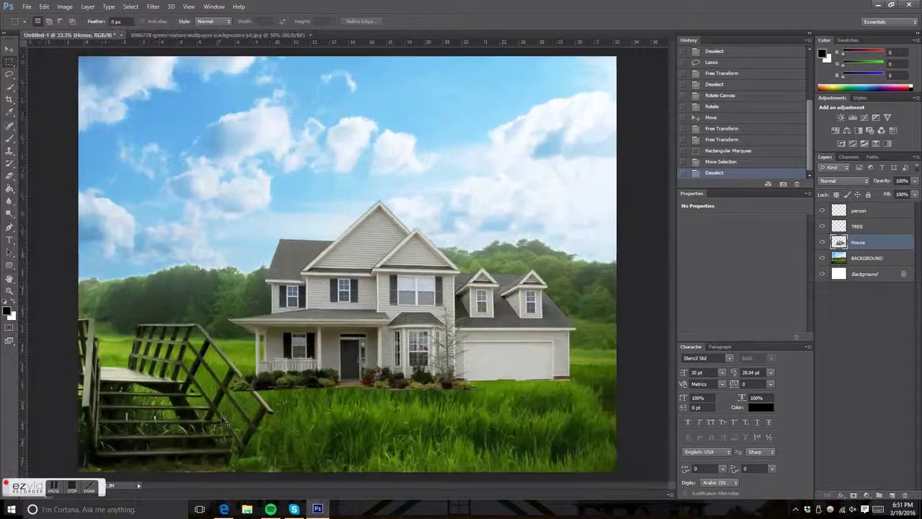
pyautogui.hotkey('ctrl', '+')
pyautogui.hotkey('ctrl', '+')
pyautogui.scroll(-5, 257, 348)
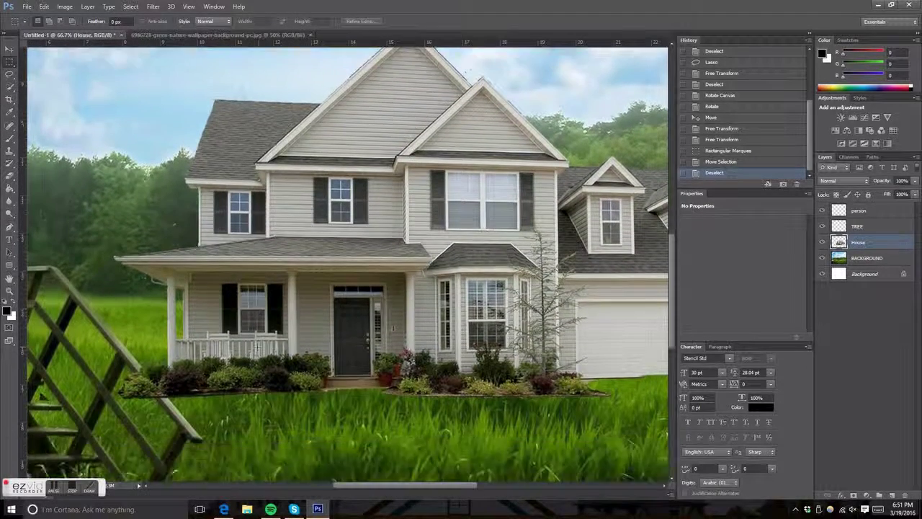
pyautogui.scroll(-2, 257, 348)
pyautogui.hotkey('ctrl', '+')
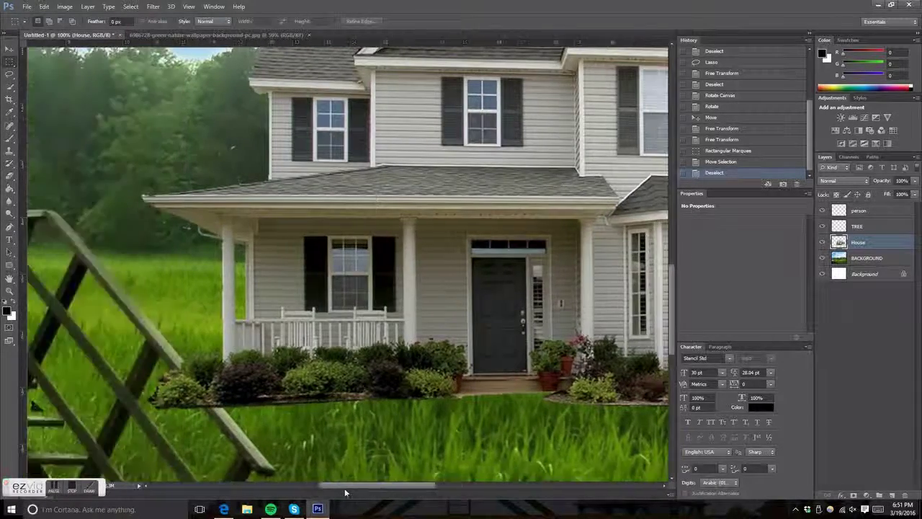
pyautogui.moveTo(372, 488); pyautogui.dragTo(327, 488)
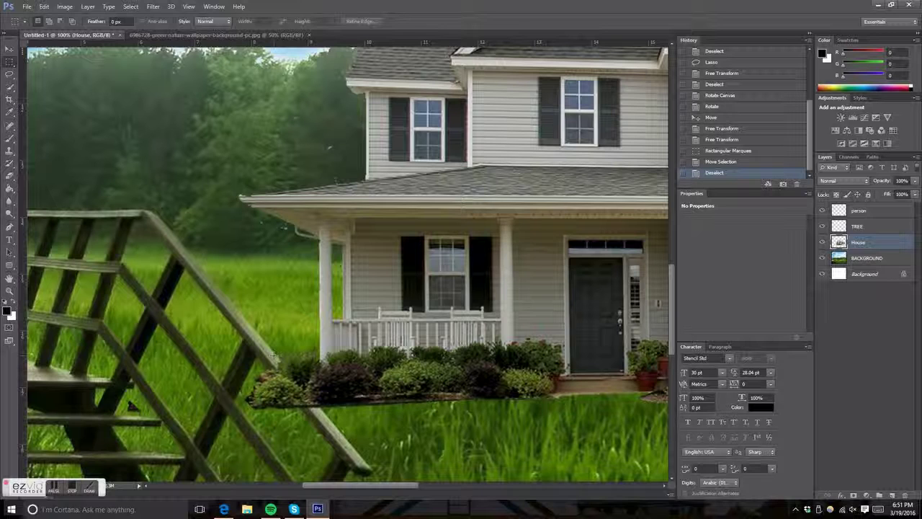
pyautogui.click(858, 259)
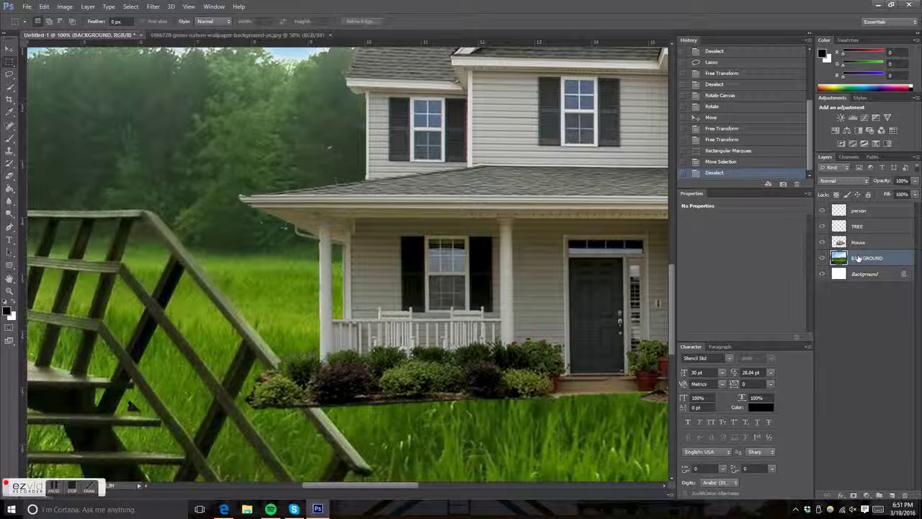
pyautogui.moveTo(858, 259); pyautogui.dragTo(855, 243)
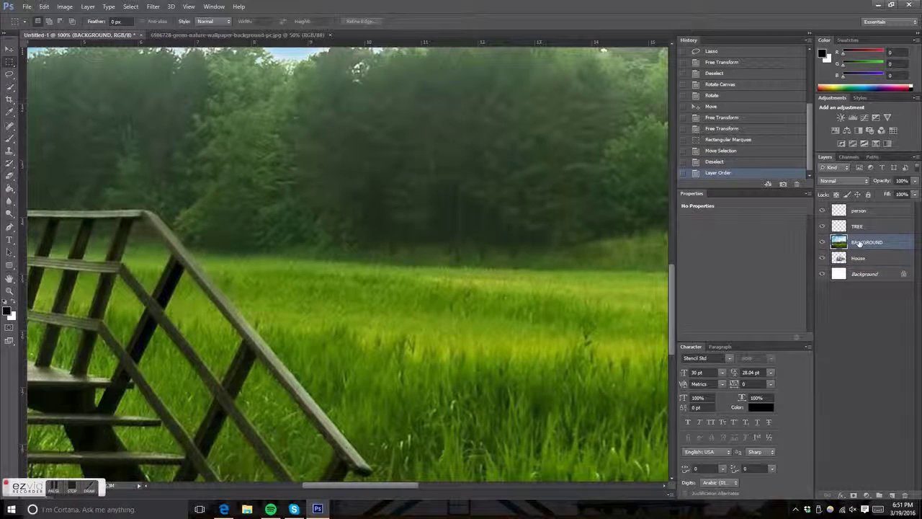
pyautogui.click(858, 258)
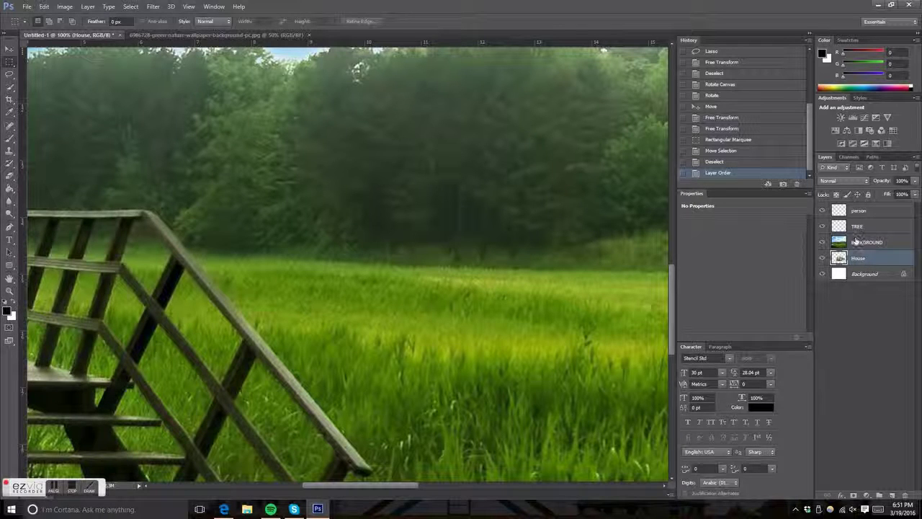
pyautogui.moveTo(856, 242); pyautogui.dragTo(857, 253)
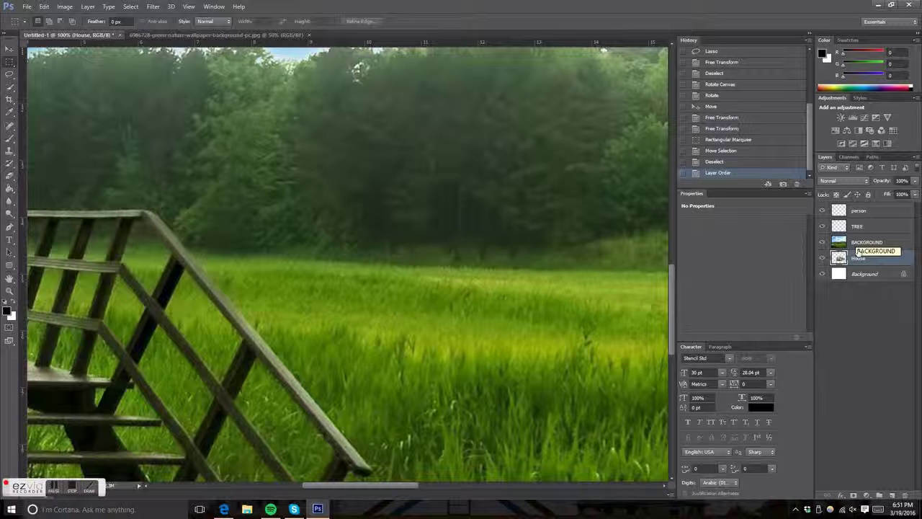
pyautogui.moveTo(858, 253); pyautogui.dragTo(861, 263)
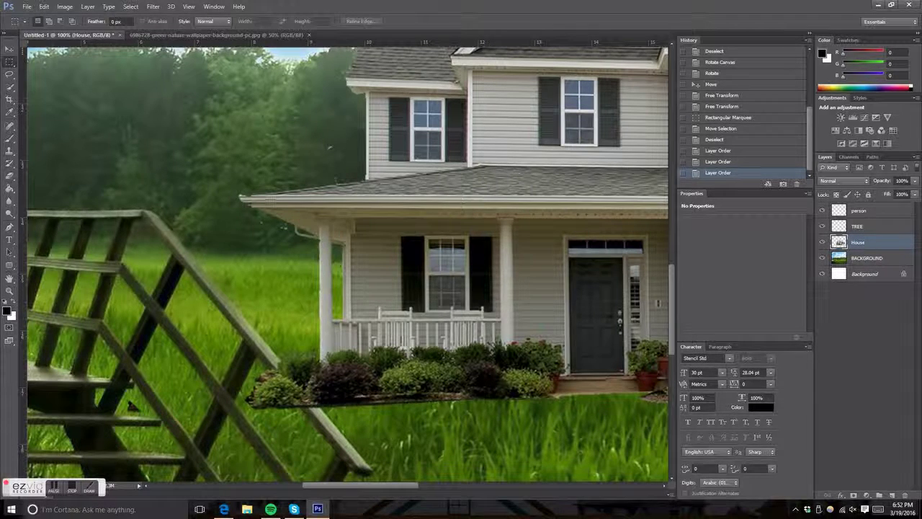
# - With the Polygonal Lasso, outline a thin strip along the diagonal fence rail over the porch shrubs
pyautogui.click(9, 74)
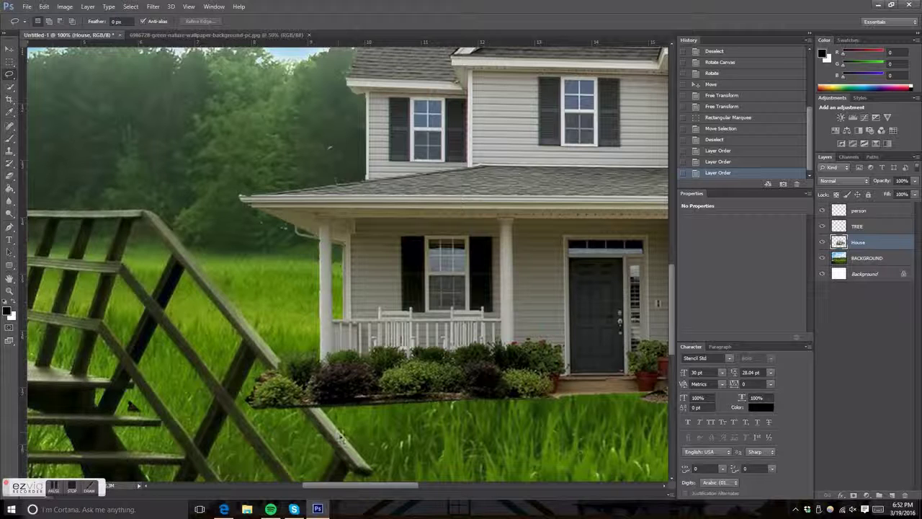
pyautogui.click(10, 74)
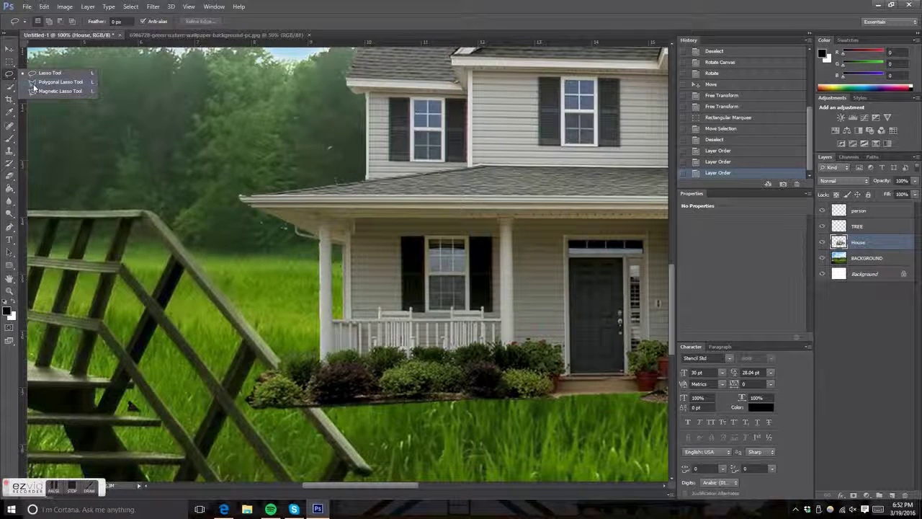
pyautogui.click(33, 83)
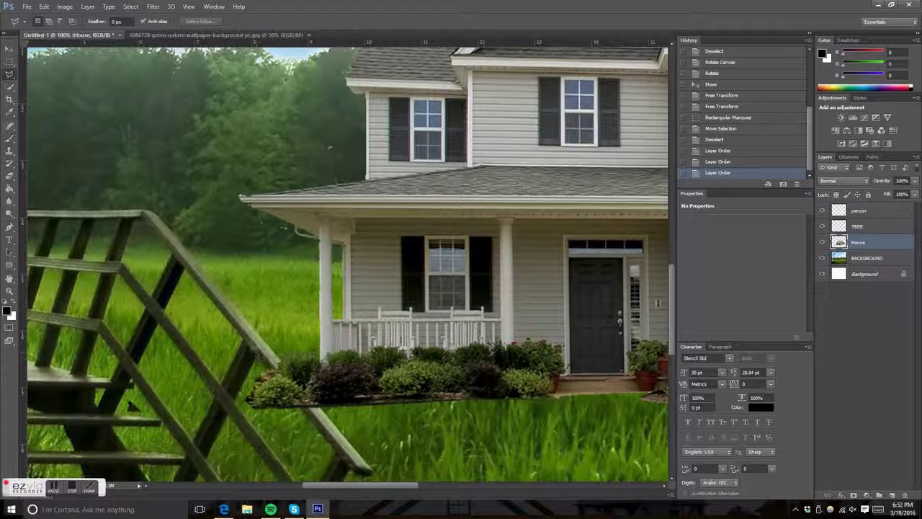
pyautogui.moveTo(265, 370); pyautogui.dragTo(332, 447)
pyautogui.moveTo(332, 447)
pyautogui.mouseDown()
pyautogui.moveTo(344, 442)
pyautogui.moveTo(245, 320)
pyautogui.mouseUp()
pyautogui.doubleClick(244, 320)
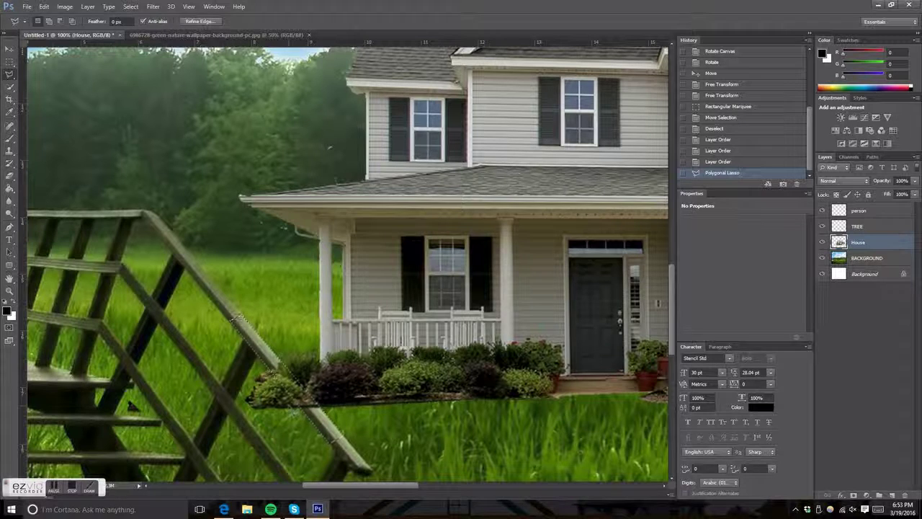
# - Test-delete the traced railing strip on the current and BACKGROUND layers, undoing both
pyautogui.press('Delete')
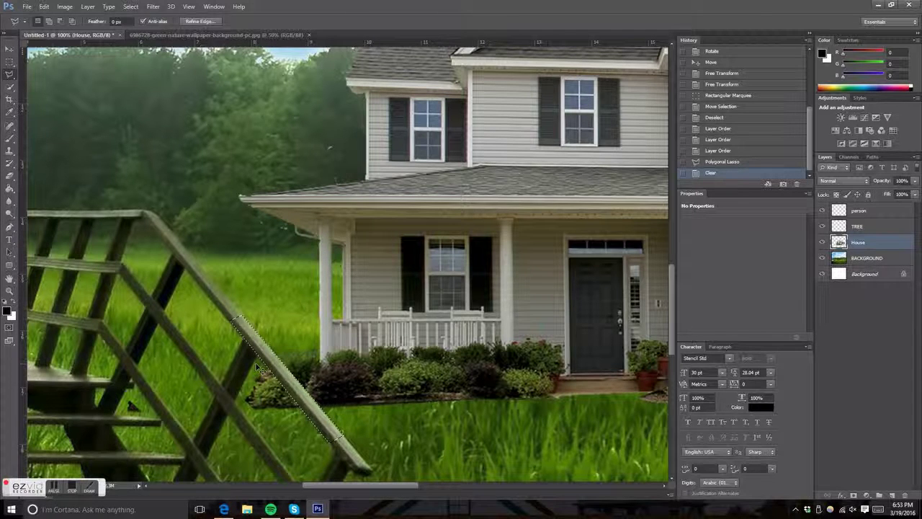
pyautogui.hotkey('ctrl', 'z')
pyautogui.click(863, 260)
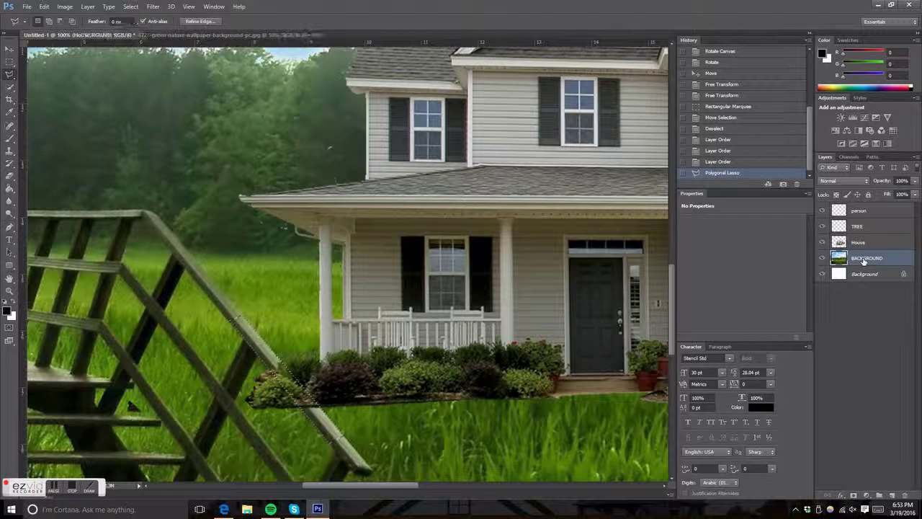
pyautogui.press('Delete')
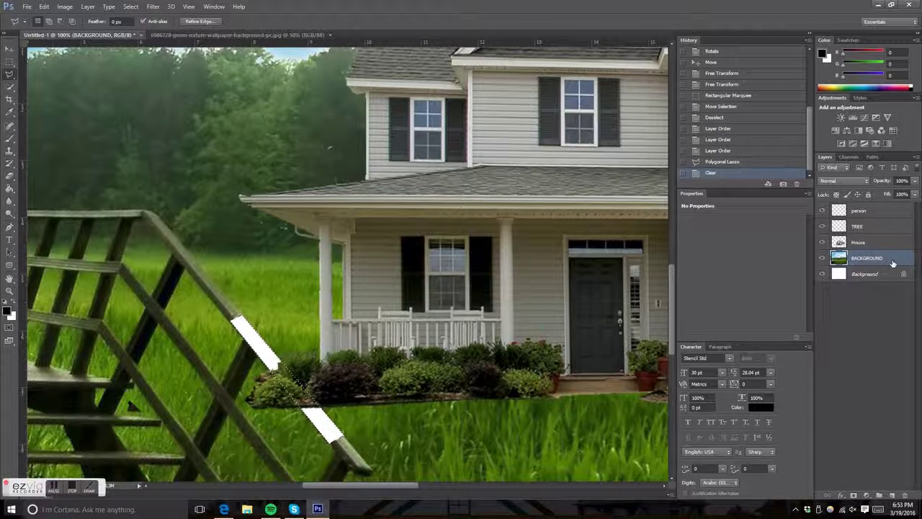
pyautogui.hotkey('ctrl', 'z')
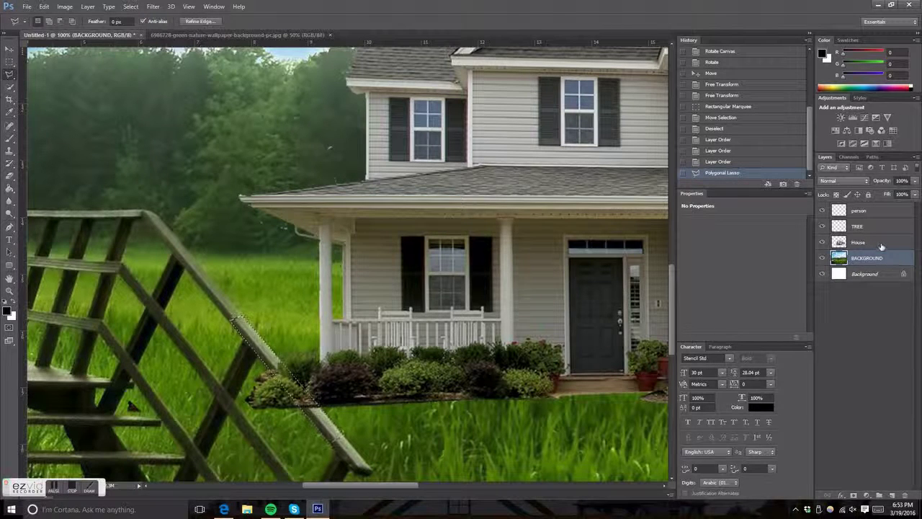
# - Delete the traced strip along the railing from the House layer
pyautogui.click(872, 243)
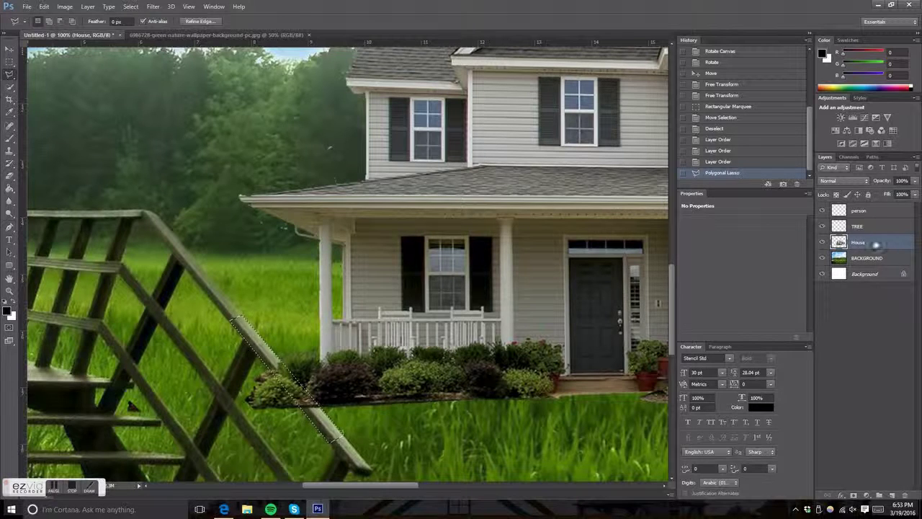
pyautogui.click(318, 365)
pyautogui.press('Delete')
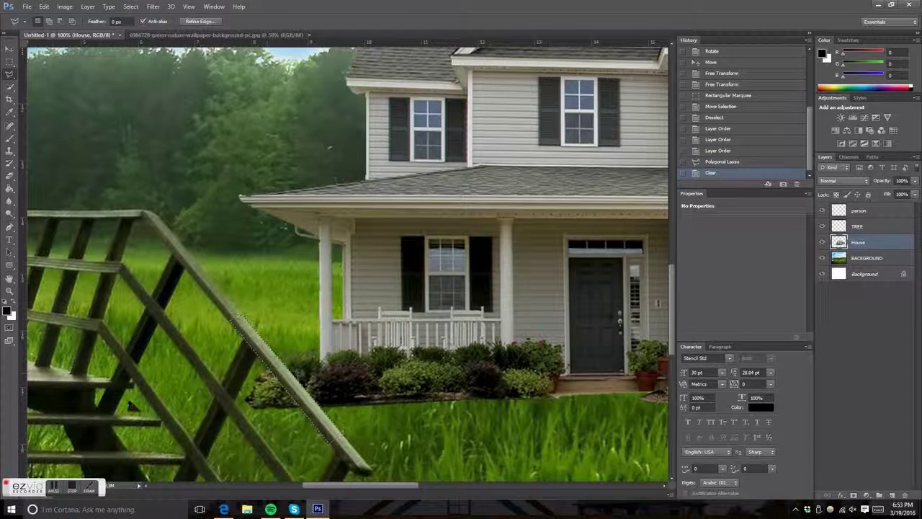
pyautogui.hscroll(5, 310, 360)
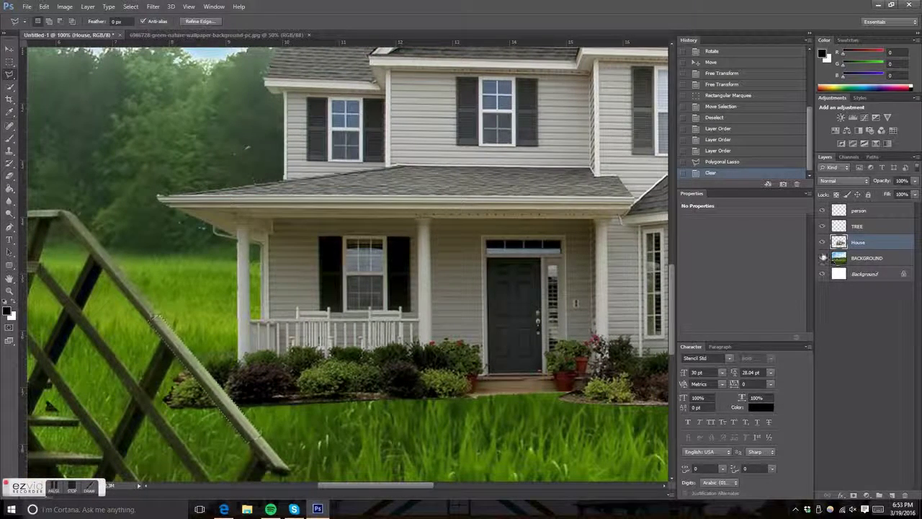
# - Hide the BACKGROUND field layer and clear the current selection
pyautogui.click(822, 258)
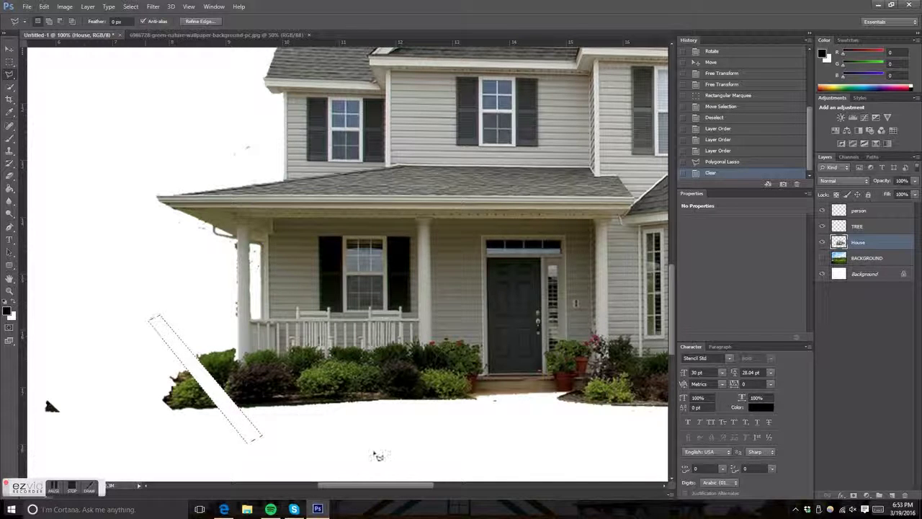
pyautogui.moveTo(407, 486); pyautogui.dragTo(378, 489)
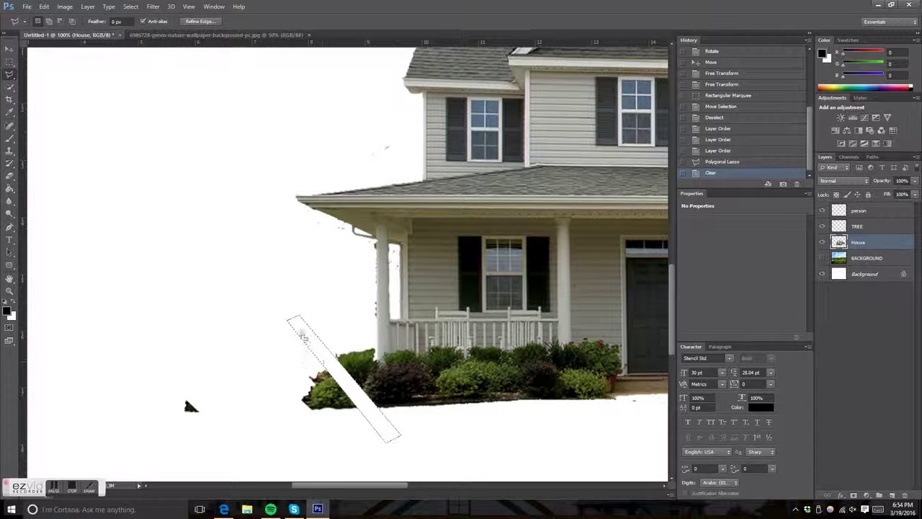
pyautogui.click(10, 62)
pyautogui.click(111, 144)
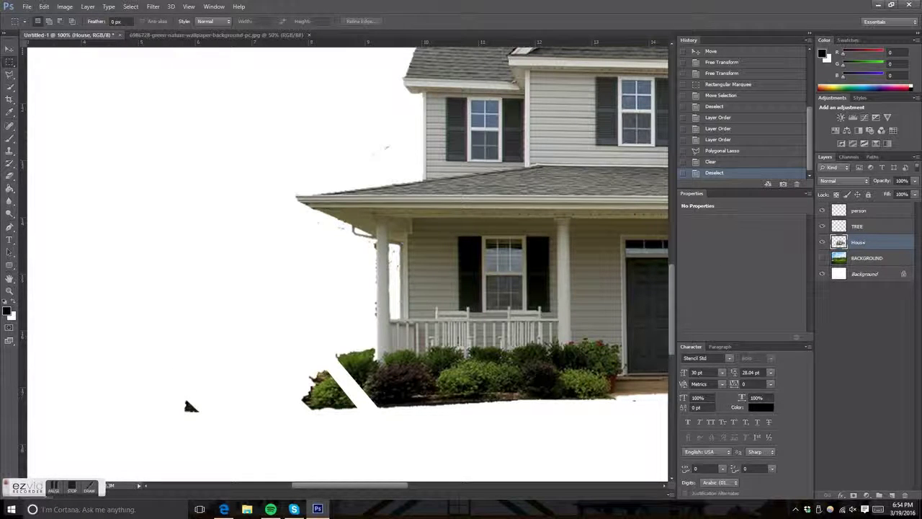
# - Try rectangular selections around the cut-out shrubs and a stray speck, then drop them
pyautogui.moveTo(300, 336); pyautogui.dragTo(362, 410)
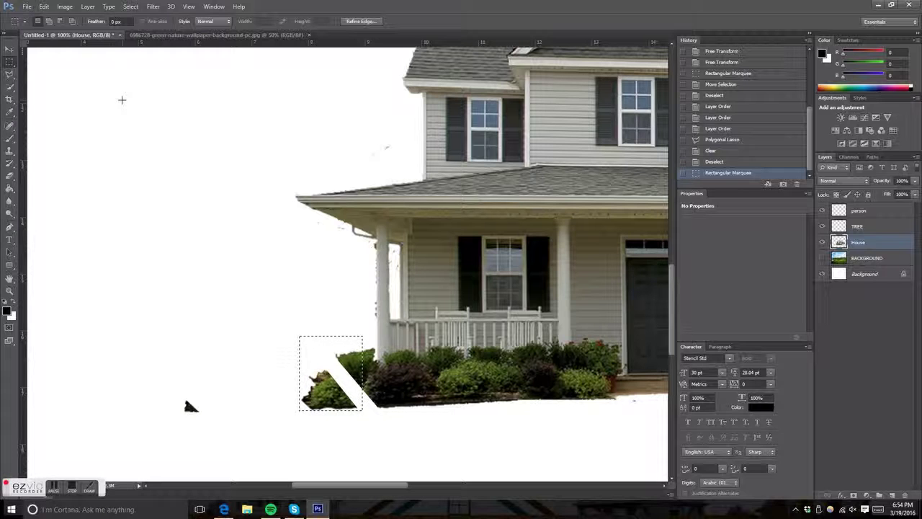
pyautogui.click(121, 100)
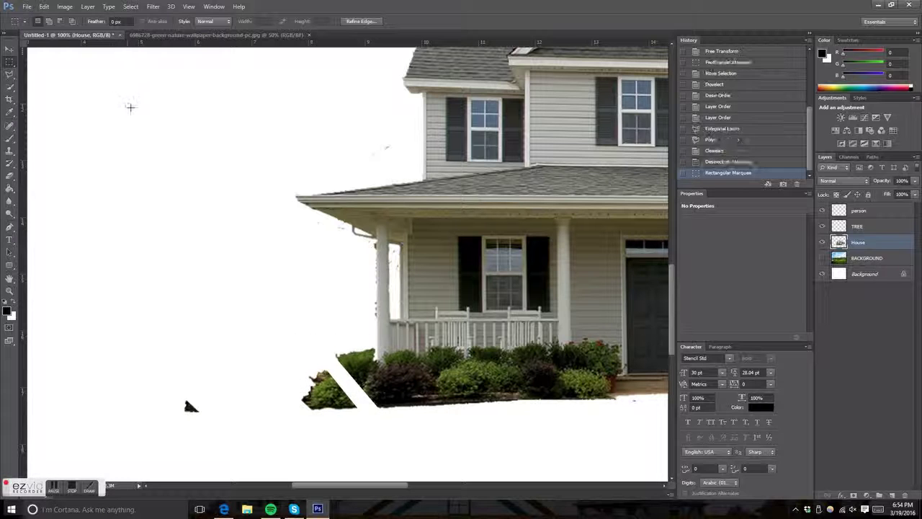
pyautogui.click(144, 124)
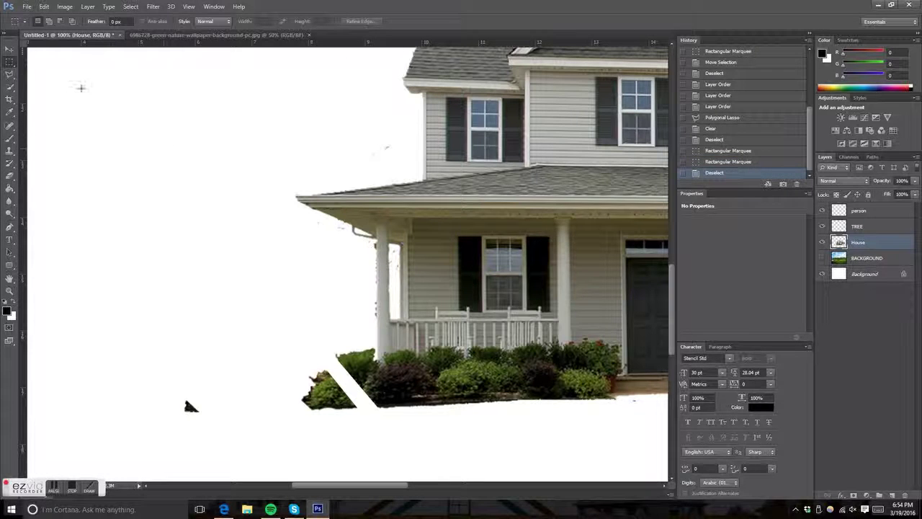
pyautogui.moveTo(82, 90); pyautogui.dragTo(88, 94)
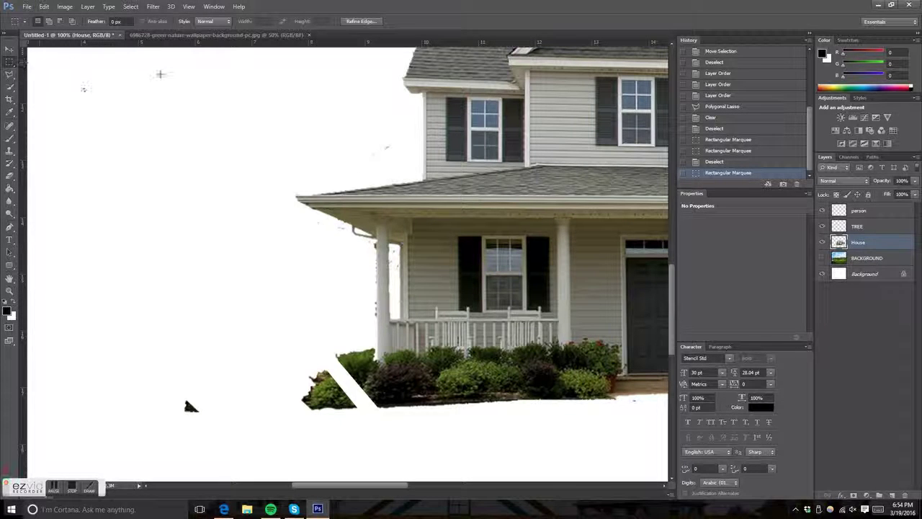
pyautogui.click(160, 75)
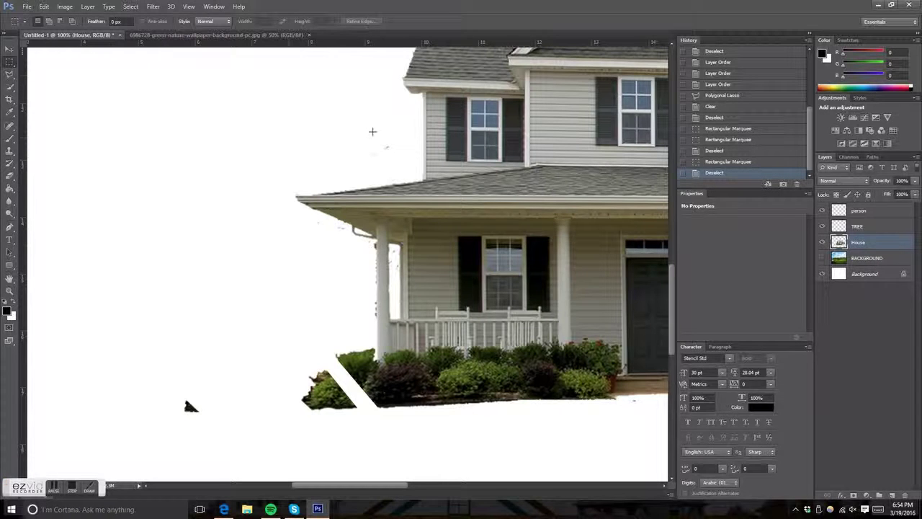
# - Erase the black triangle fragment, the specks near the upper windows and the porch-column strip
pyautogui.moveTo(159, 381); pyautogui.dragTo(209, 428)
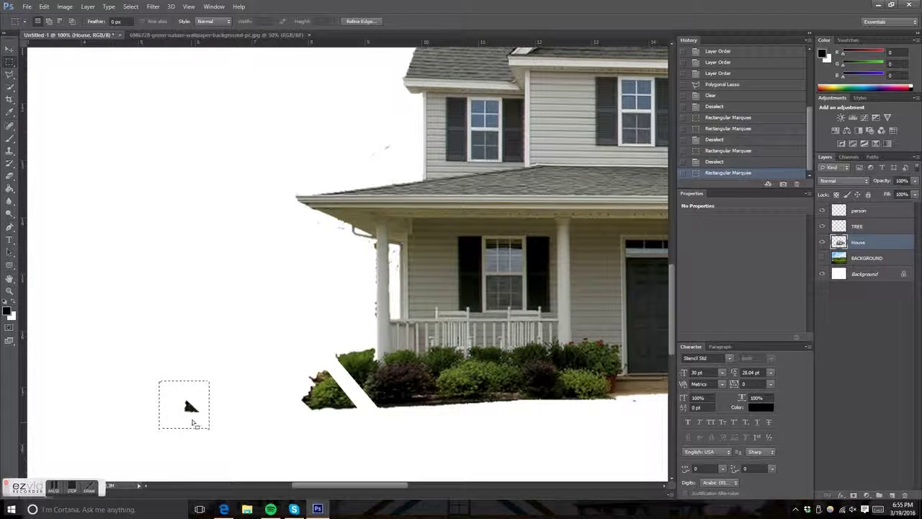
pyautogui.press('Delete')
pyautogui.moveTo(338, 119); pyautogui.dragTo(391, 162)
pyautogui.press('Delete')
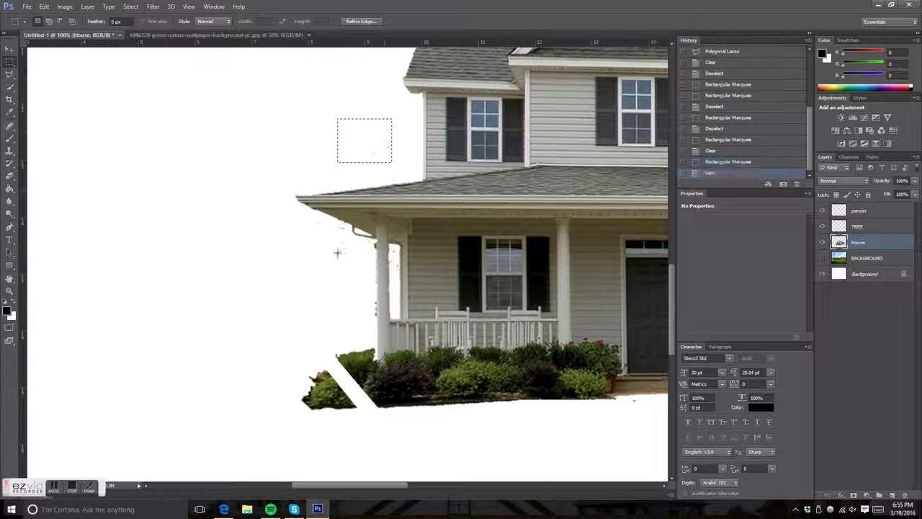
pyautogui.moveTo(339, 242)
pyautogui.mouseDown()
pyautogui.moveTo(376, 311)
pyautogui.moveTo(376, 333)
pyautogui.mouseUp()
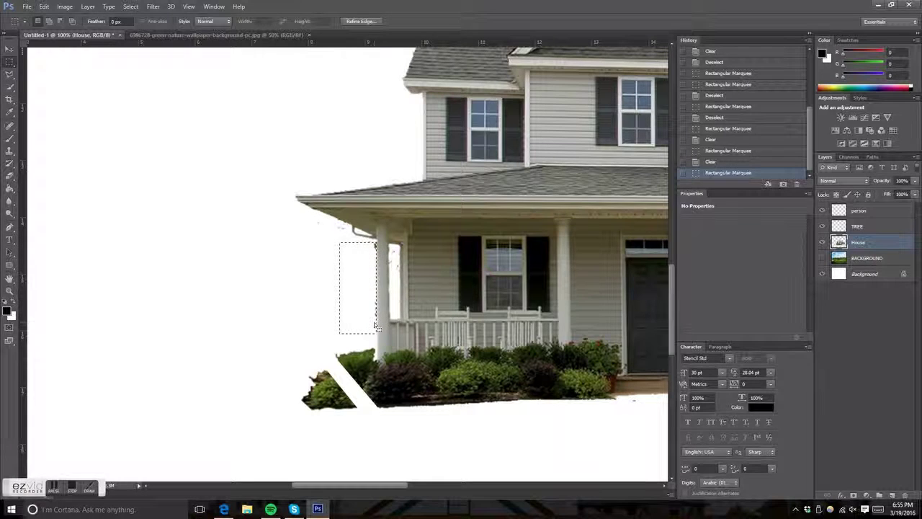
pyautogui.press('Delete')
pyautogui.hotkey('ctrl', 'd')
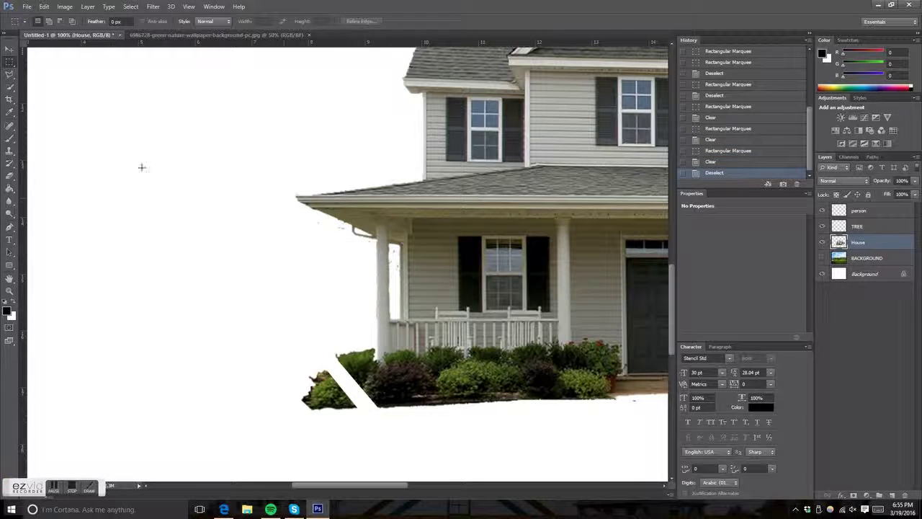
# - With Polygonal Lasso, erase the left roof-corner scrap and the area left of the porch column
pyautogui.click(10, 75)
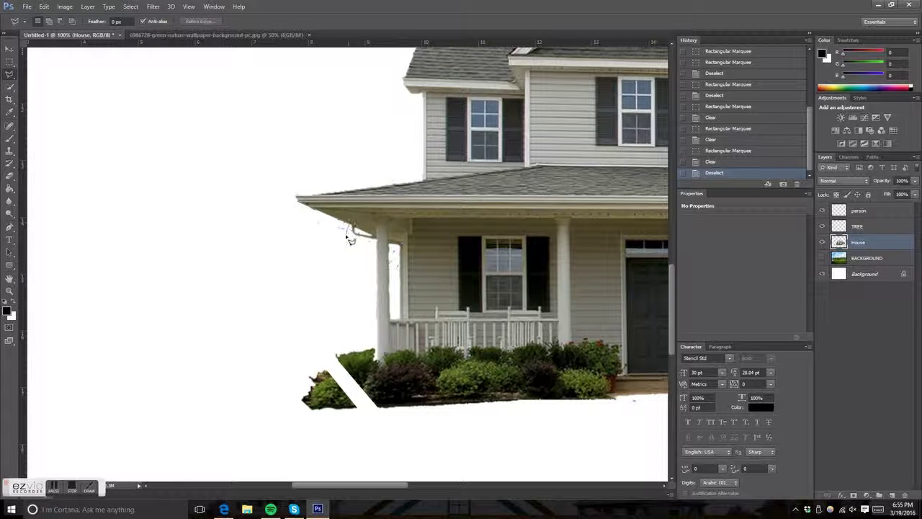
pyautogui.doubleClick(309, 227)
pyautogui.press('Delete')
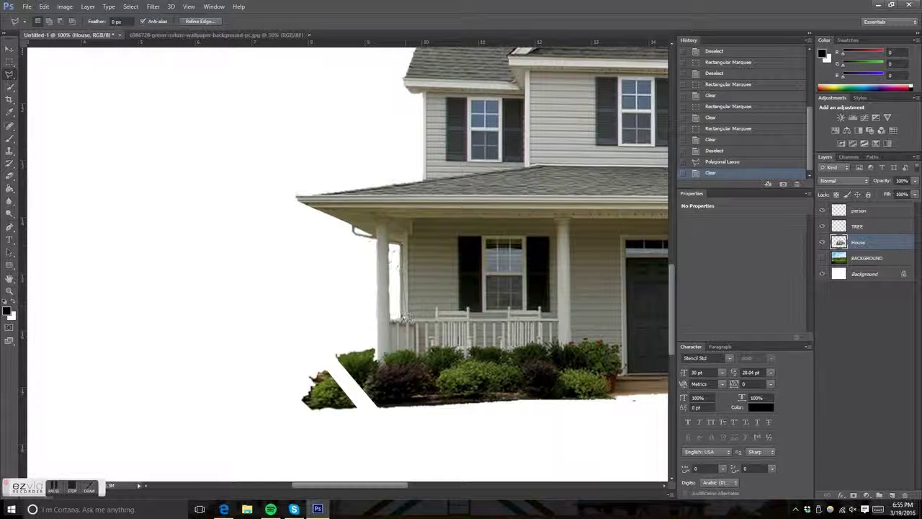
pyautogui.click(393, 314)
pyautogui.press('Delete')
pyautogui.click(342, 276)
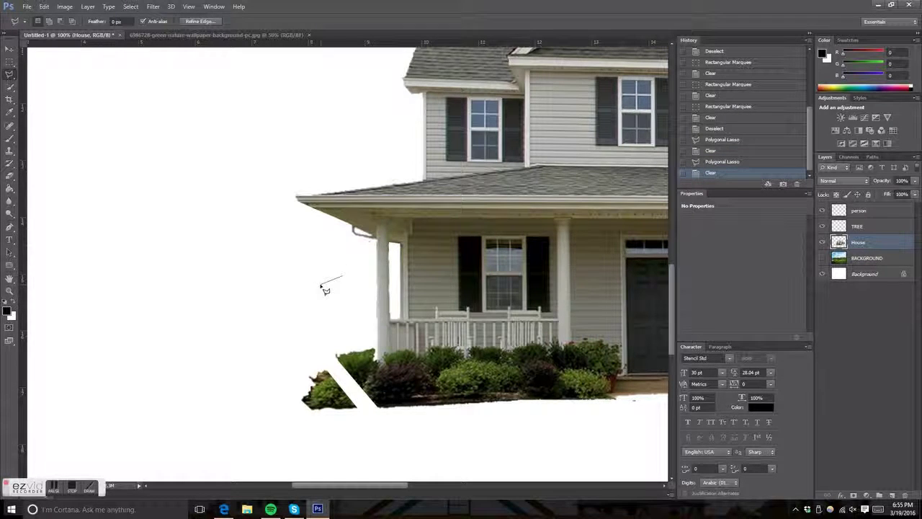
pyautogui.doubleClick(305, 285)
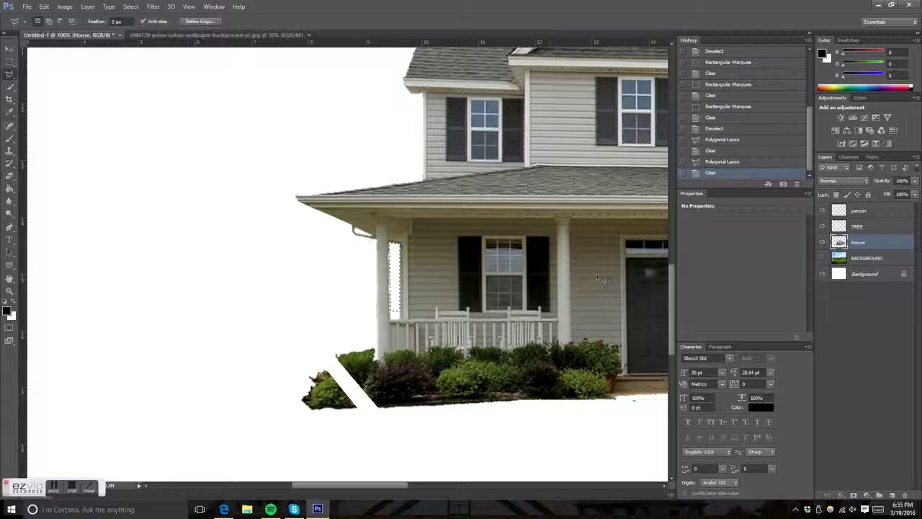
# - Show the BACKGROUND field layer again, zoom out, and deselect with the TREE layer active
pyautogui.click(822, 257)
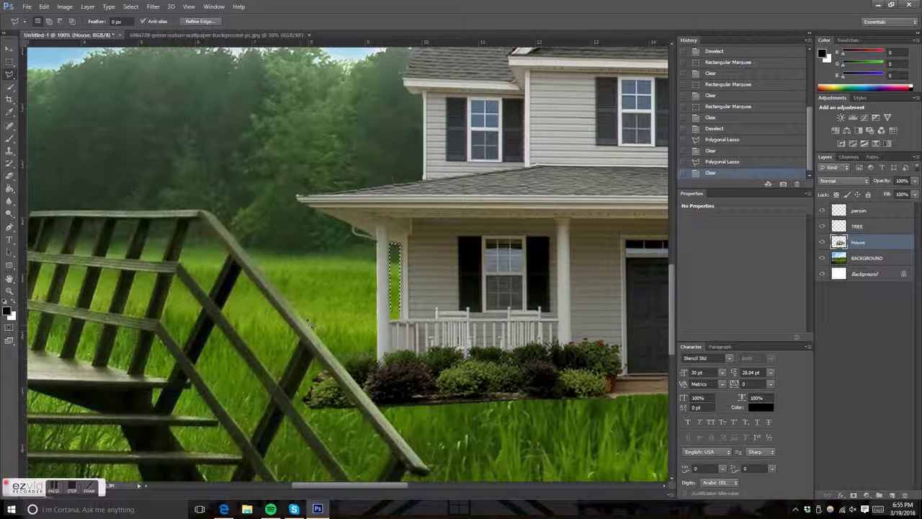
pyautogui.hotkey('ctrl', '-')
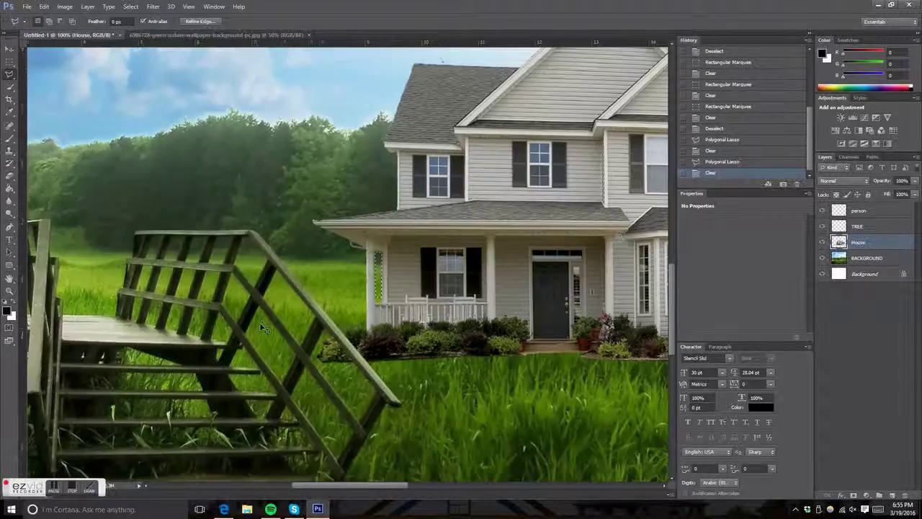
pyautogui.hotkey('ctrl', '-')
pyautogui.hotkey('ctrl', '-')
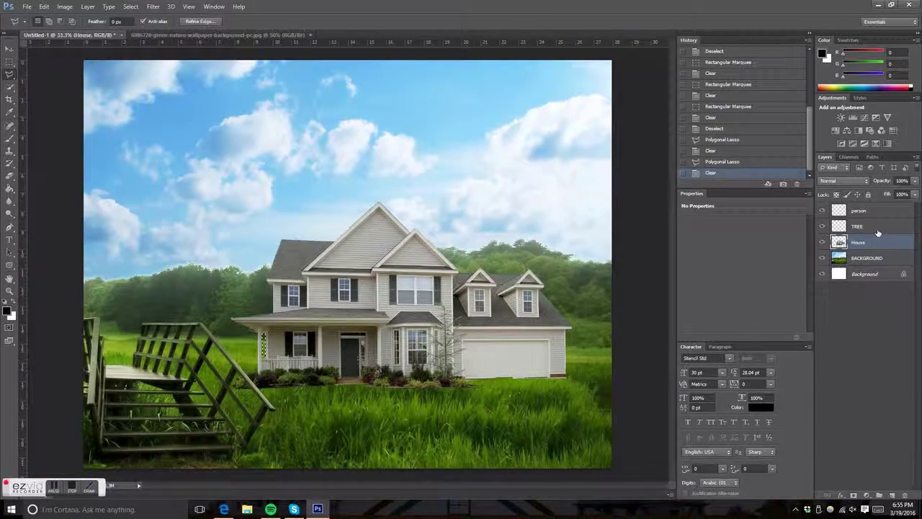
pyautogui.click(870, 225)
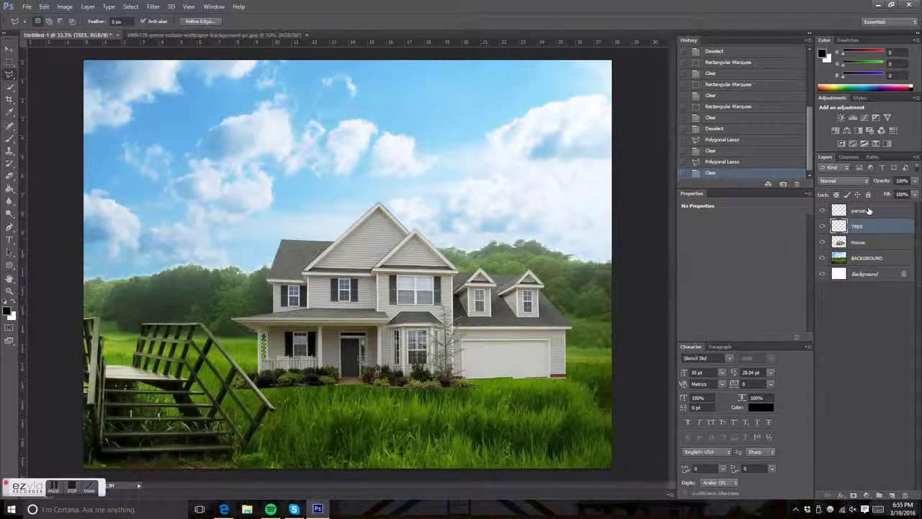
pyautogui.click(870, 210)
pyautogui.click(861, 226)
pyautogui.click(10, 62)
pyautogui.hotkey('ctrl', 'd')
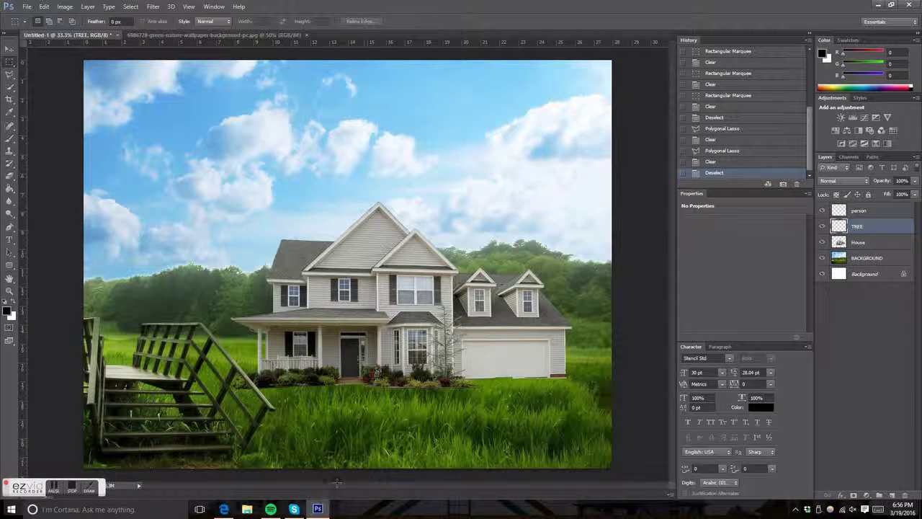
# - Run a Google Images search for 'tree png' in the browser
pyautogui.click(224, 510)
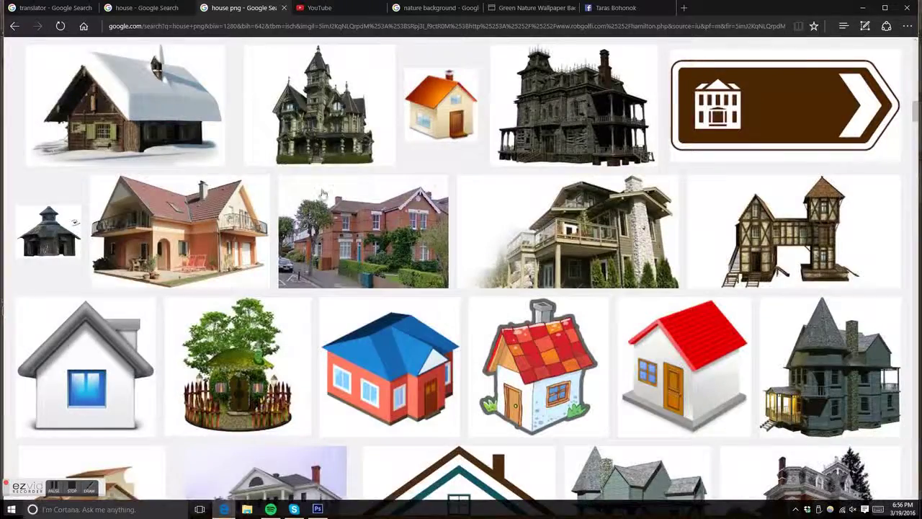
pyautogui.scroll(5, 381, 242)
pyautogui.scroll(5, 381, 243)
pyautogui.scroll(3, 344, 149)
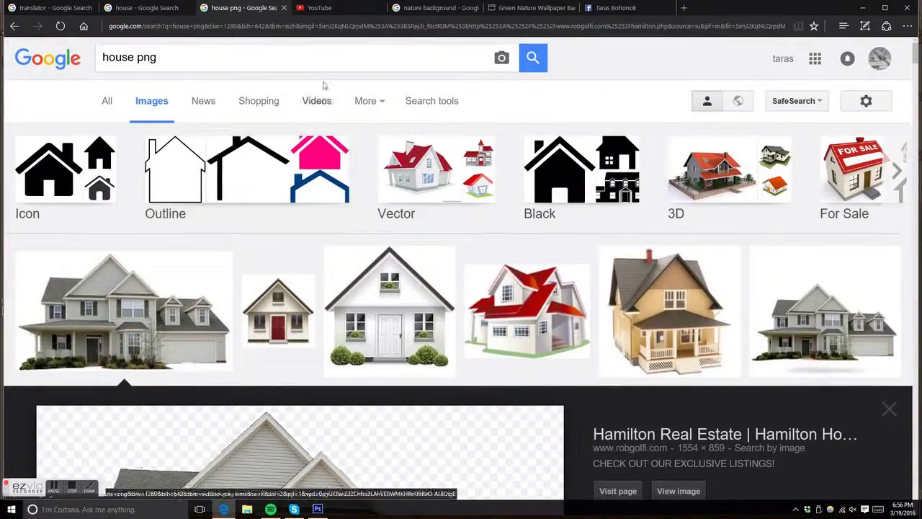
pyautogui.click(319, 62)
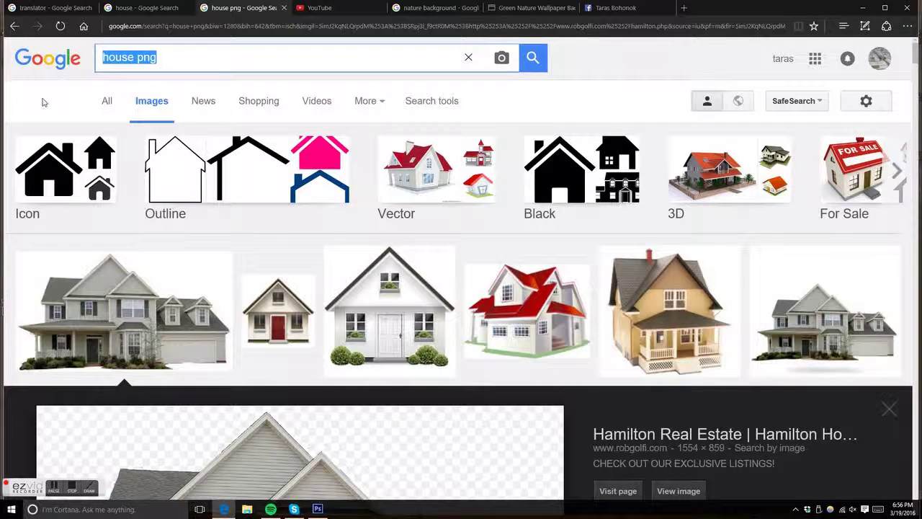
pyautogui.write('tree')
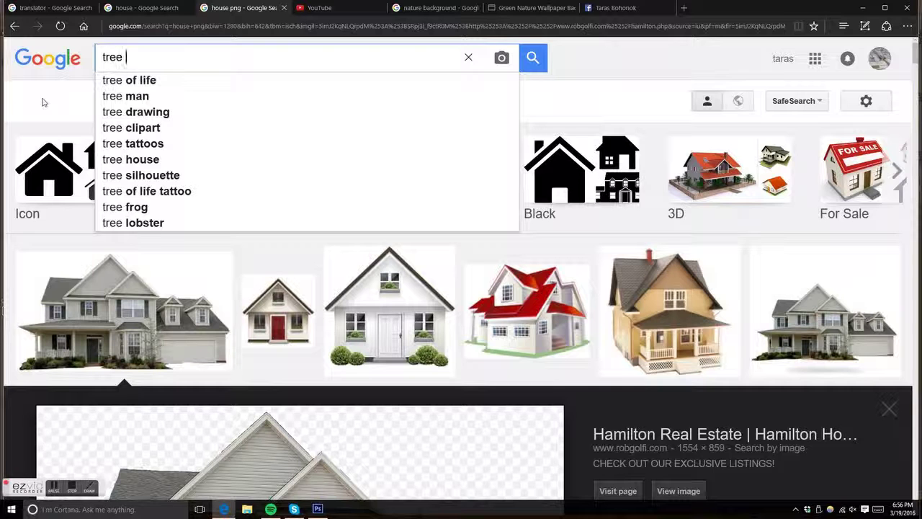
pyautogui.write(' png')
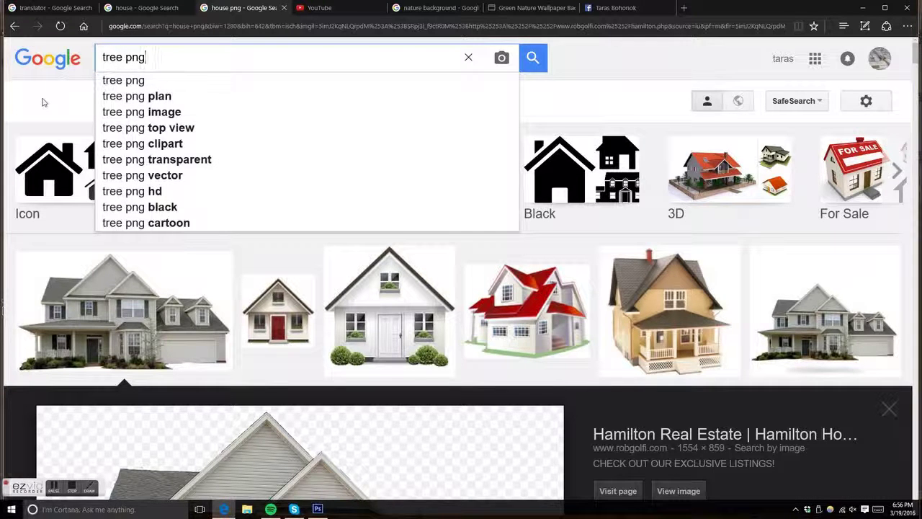
pyautogui.press('Return')
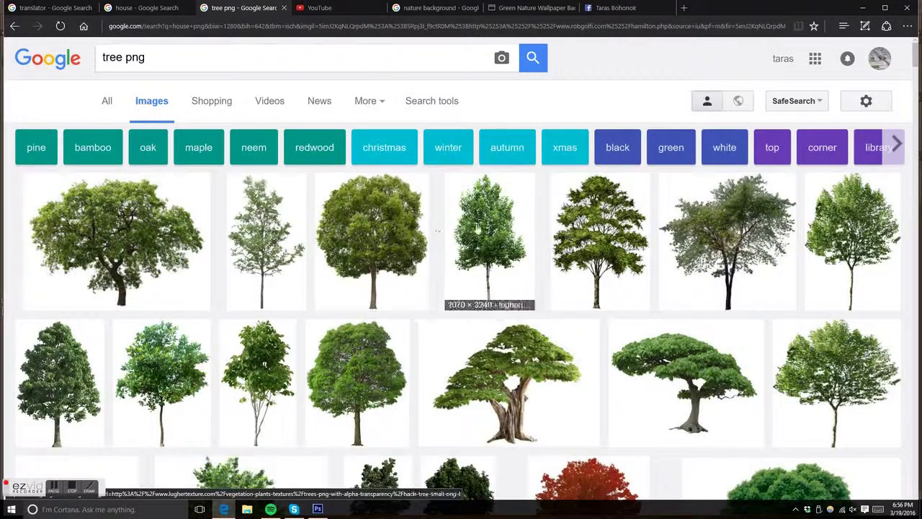
pyautogui.moveTo(117, 238)
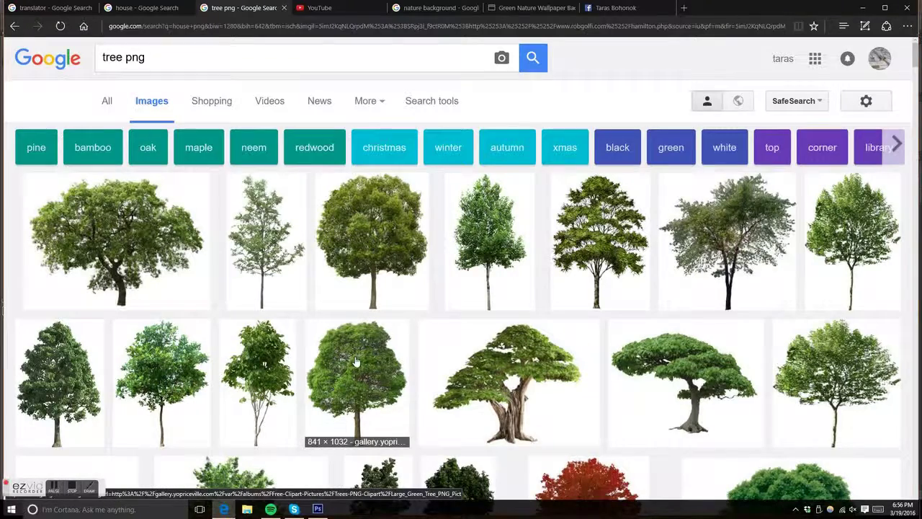
# - Save the first tree result to the Desktop as 'tree'
pyautogui.click(119, 216)
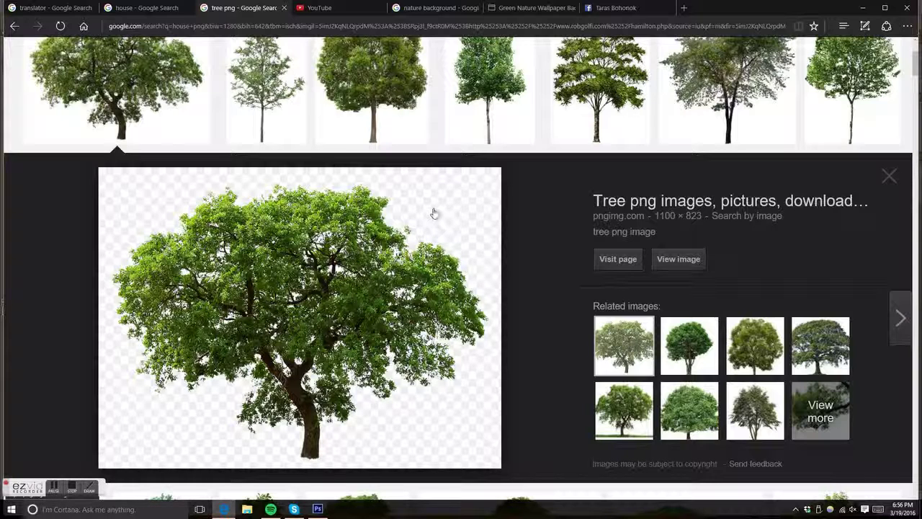
pyautogui.rightClick(389, 237)
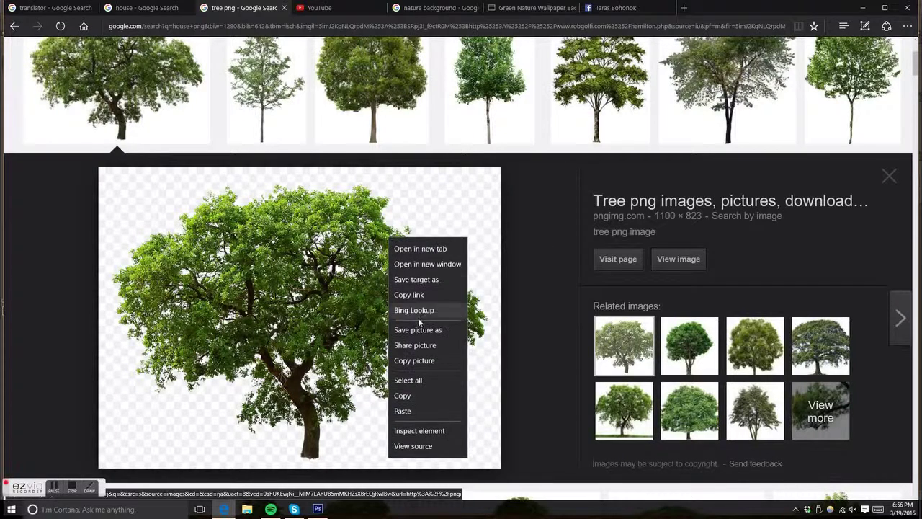
pyautogui.click(425, 330)
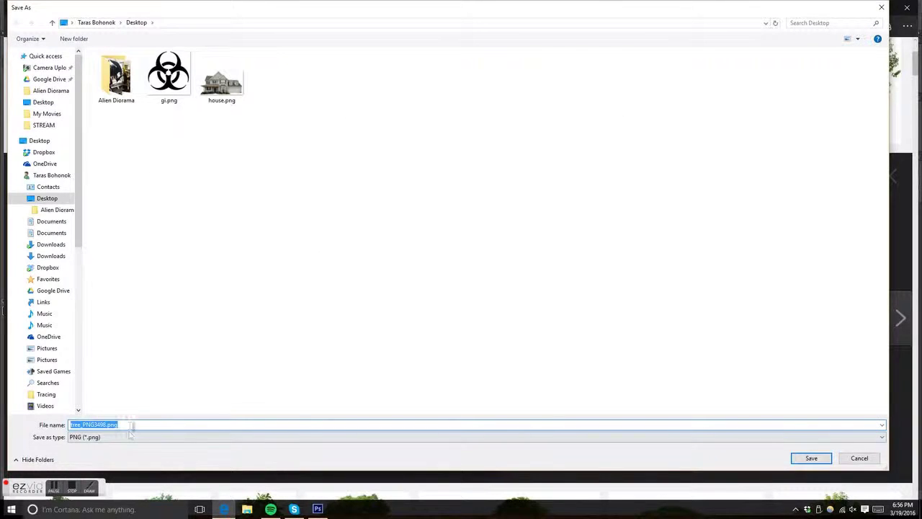
pyautogui.write('tree')
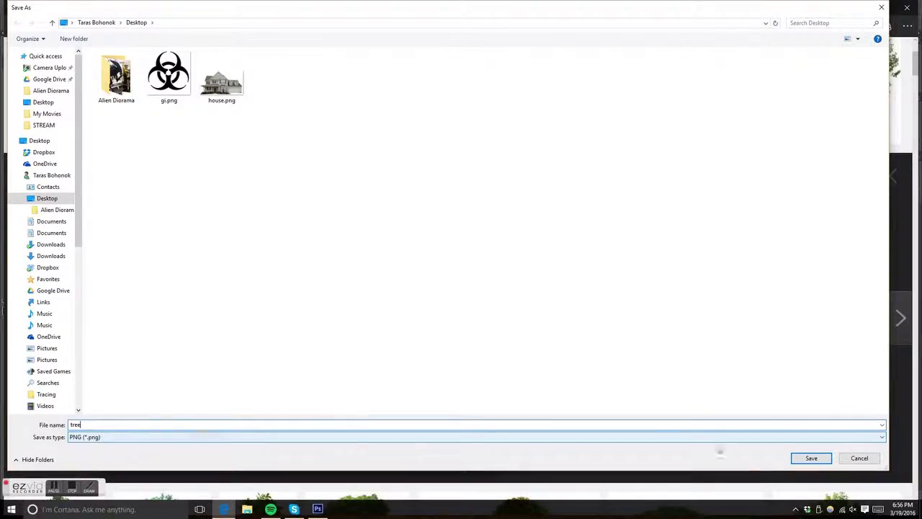
pyautogui.click(811, 458)
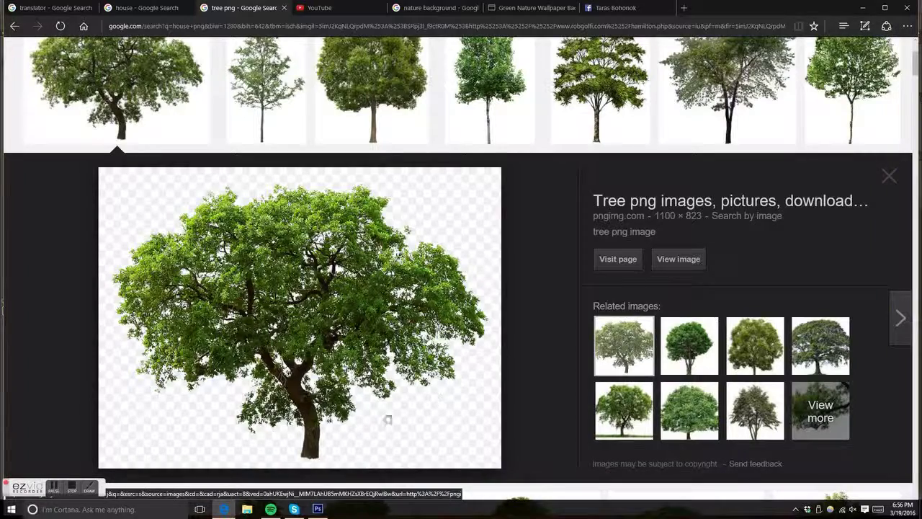
# - Change the search text from 'tree png' to 'person png'
pyautogui.scroll(2, 388, 420)
pyautogui.scroll(2, 444, 414)
pyautogui.doubleClick(137, 58)
pyautogui.click(108, 57)
pyautogui.moveTo(127, 57); pyautogui.dragTo(51, 70)
pyautogui.write('person')
pyautogui.press('Right')
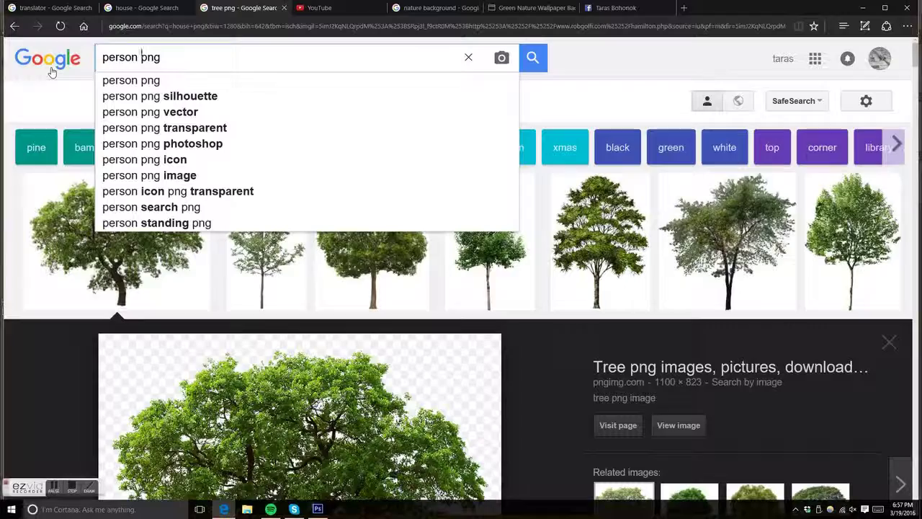
# - Search 'person png' and preview a couple of the man photos in the results
pyautogui.press('Return')
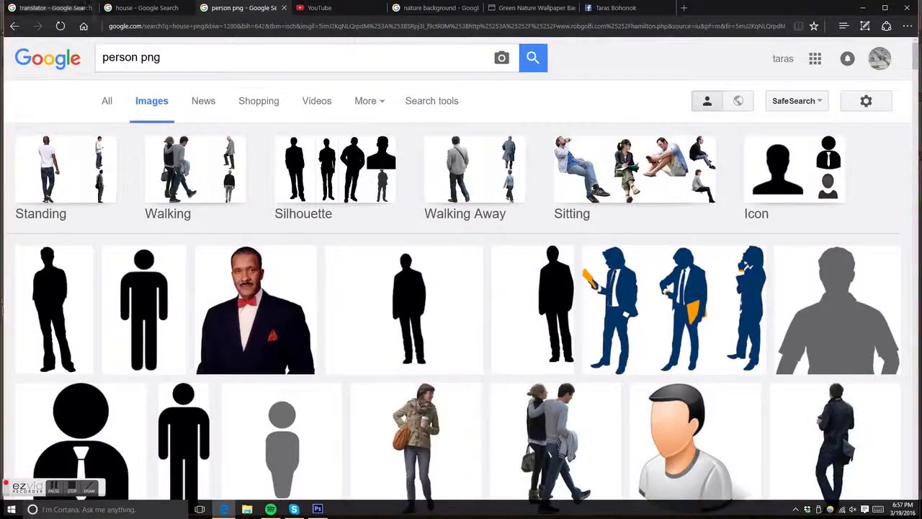
pyautogui.scroll(-3, 356, 200)
pyautogui.scroll(-2, 393, 229)
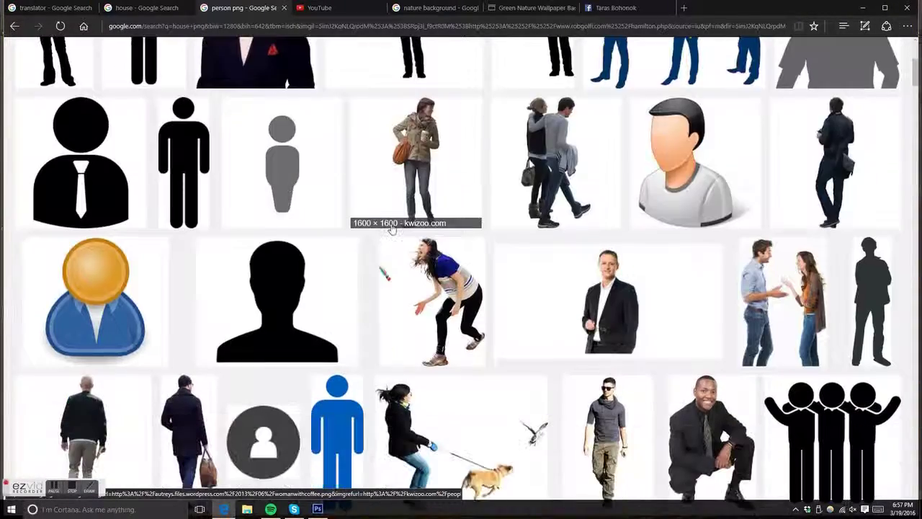
pyautogui.scroll(-2, 393, 228)
pyautogui.scroll(-1, 581, 228)
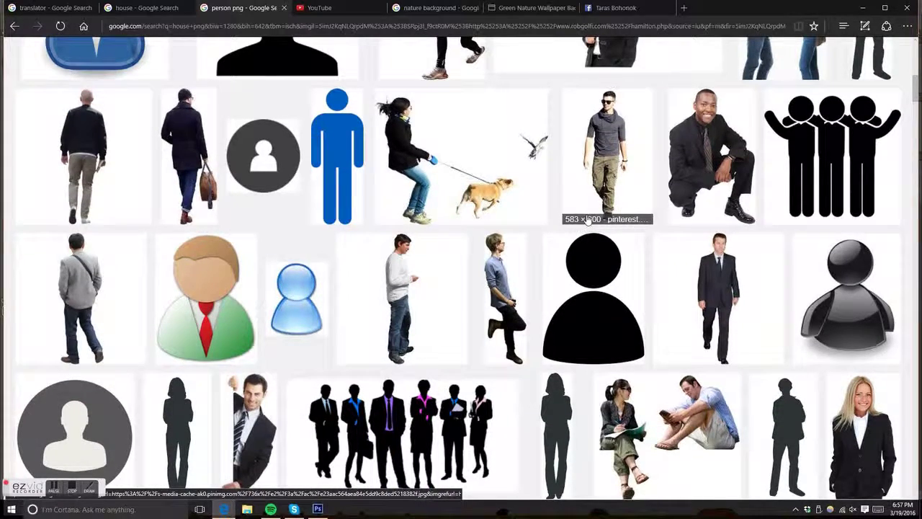
pyautogui.scroll(1, 587, 219)
pyautogui.click(607, 216)
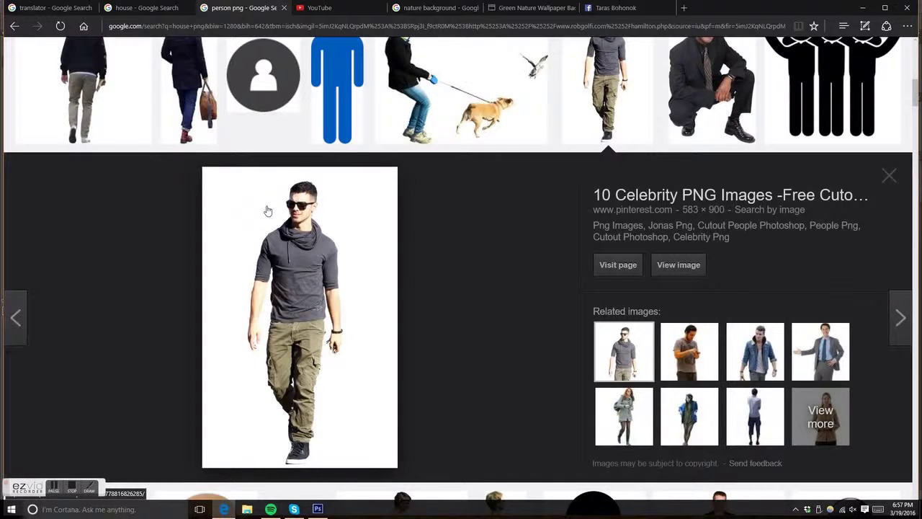
pyautogui.scroll(3, 323, 195)
pyautogui.scroll(2, 661, 173)
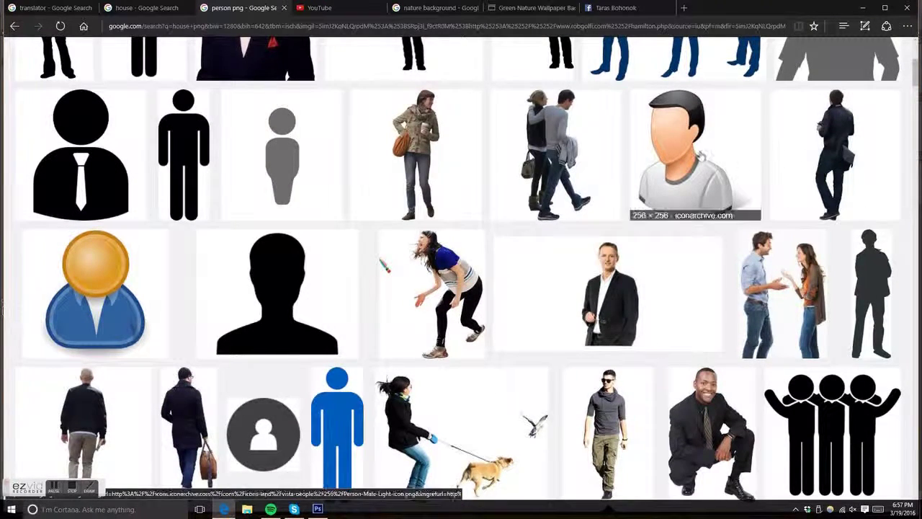
pyautogui.click(607, 432)
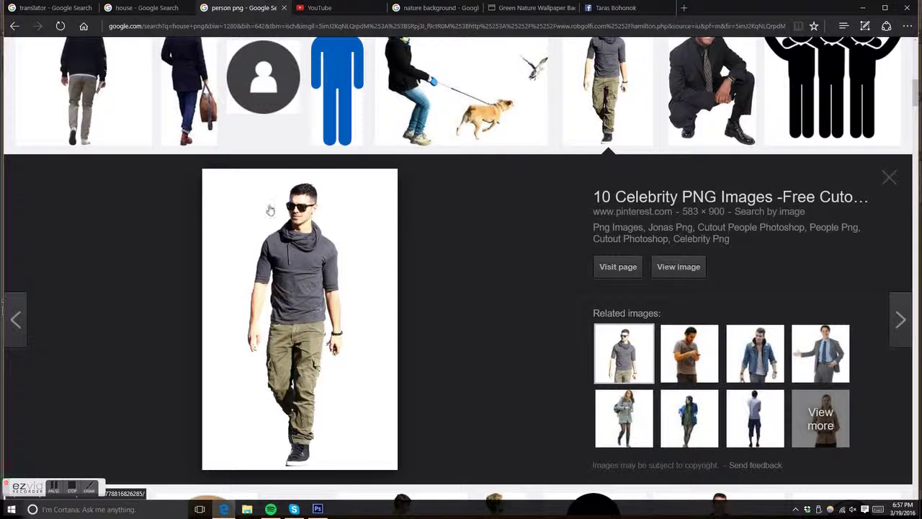
# - Open the woman-holding-coffee result and view the image at full size
pyautogui.scroll(2, 393, 194)
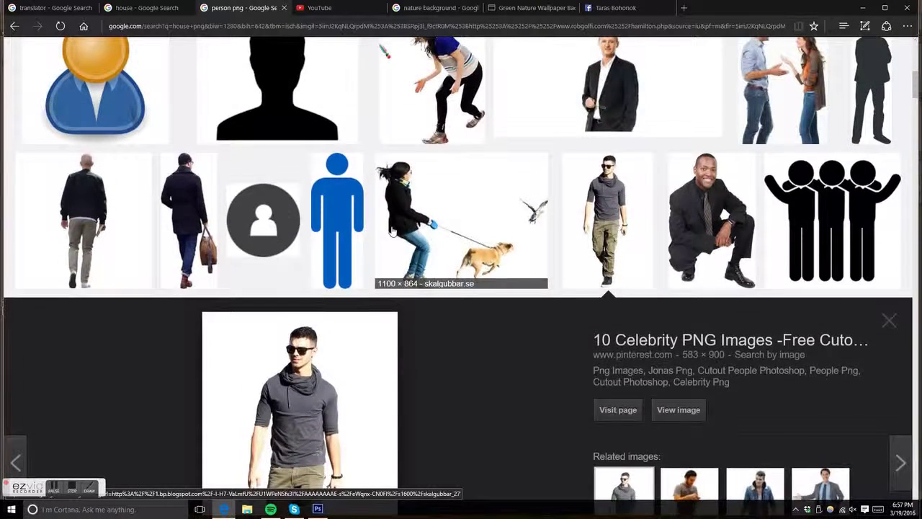
pyautogui.scroll(2, 425, 216)
pyautogui.scroll(2, 590, 224)
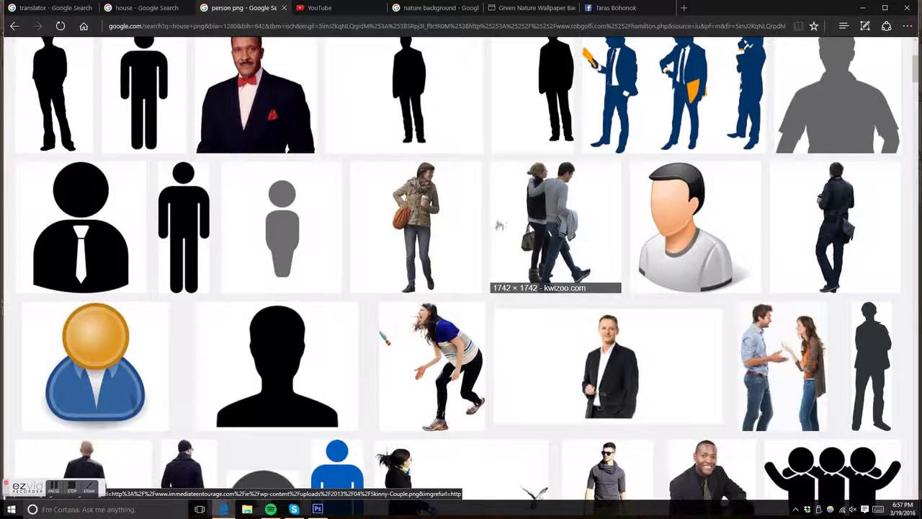
pyautogui.click(425, 220)
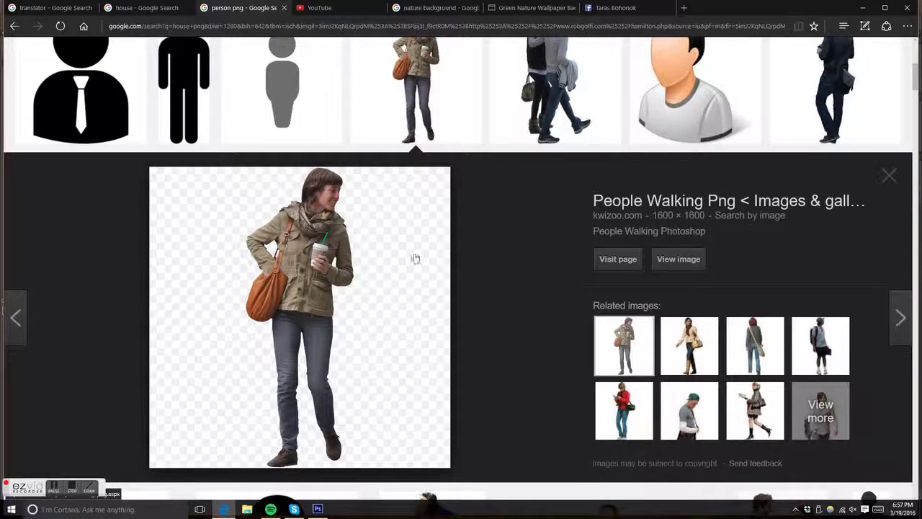
pyautogui.click(670, 259)
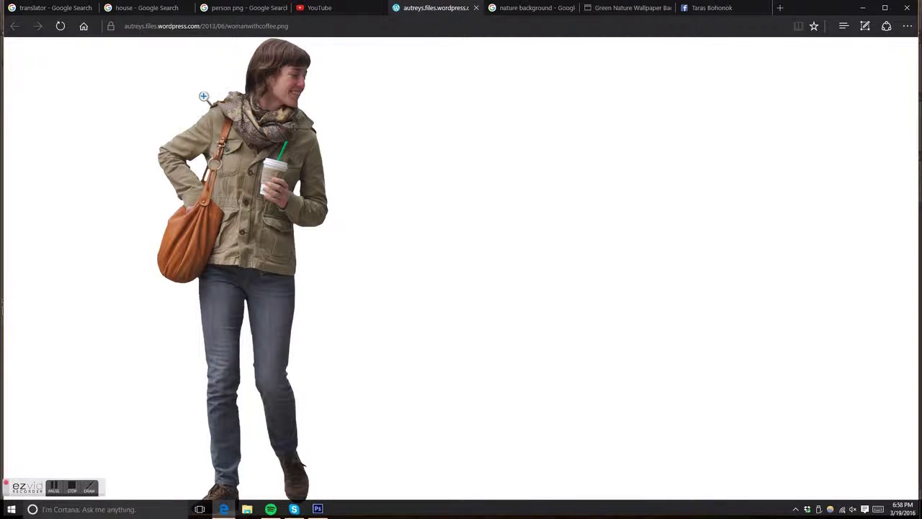
pyautogui.click(258, 110)
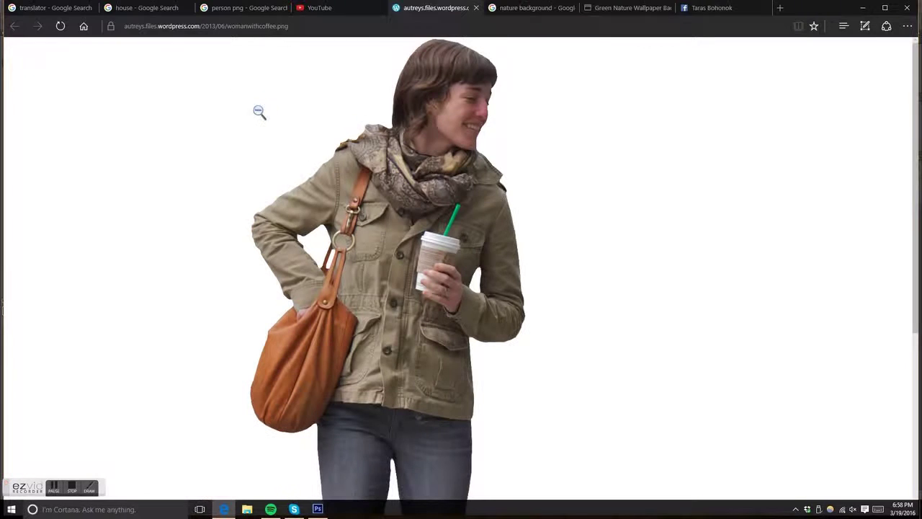
# - Save the woman image to the Desktop as 'person'
pyautogui.rightClick(354, 165)
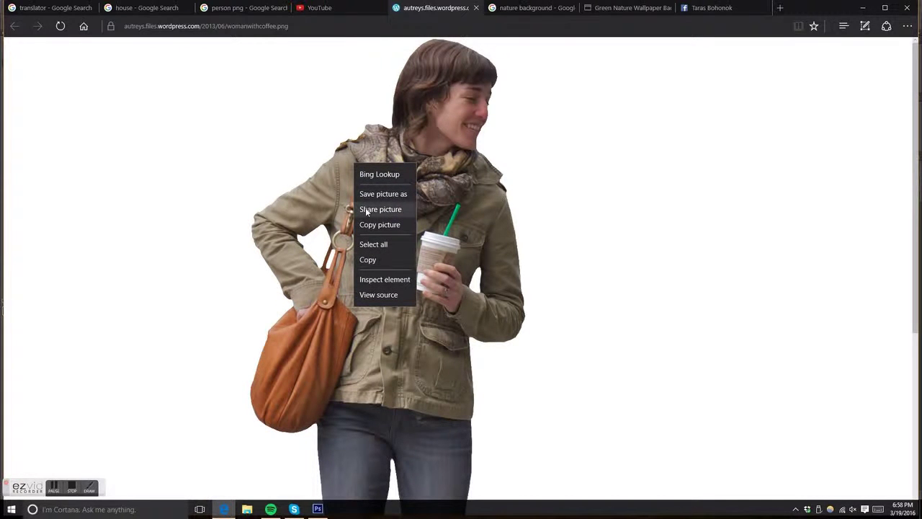
pyautogui.click(373, 194)
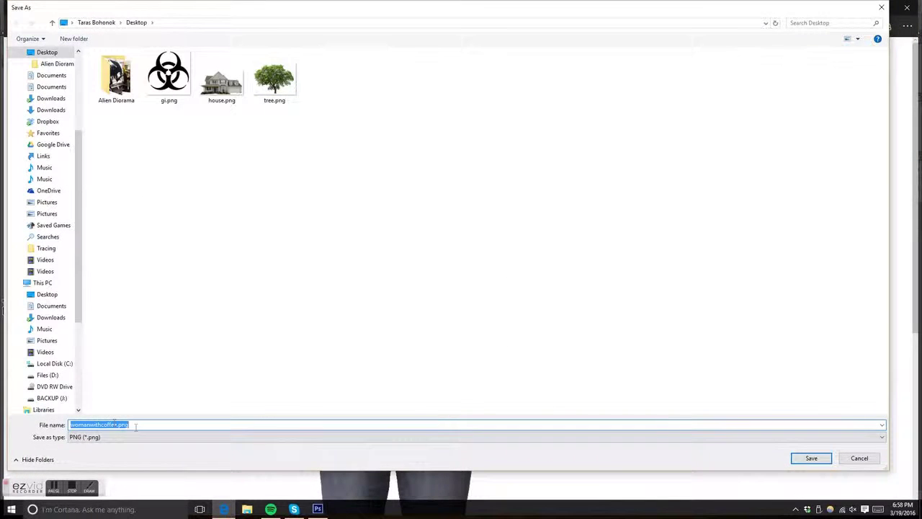
pyautogui.write('person')
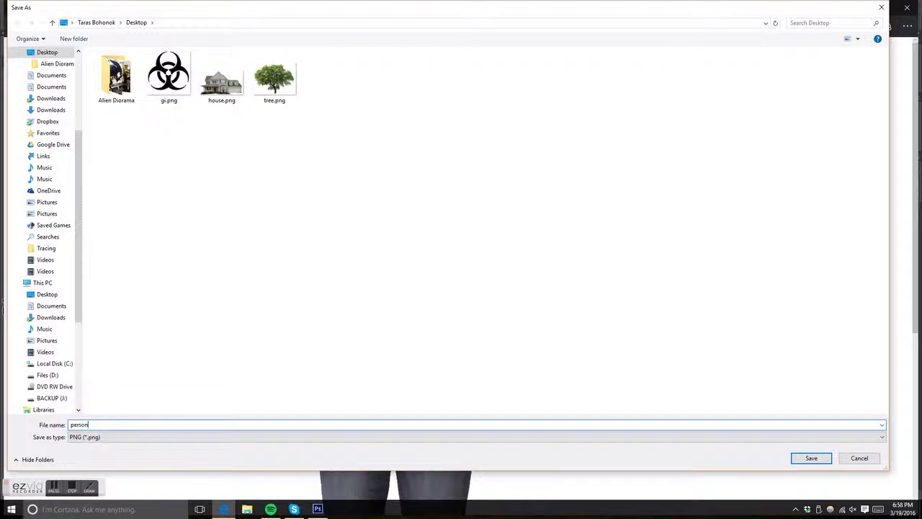
pyautogui.click(812, 457)
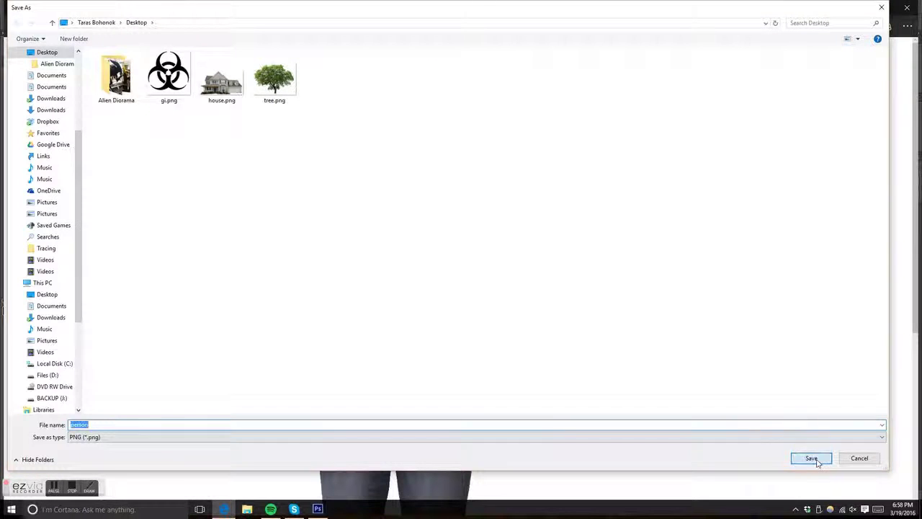
# - Open tree.png from the Desktop, marquee the whole tree canvas, and return to Untitled-1
pyautogui.click(317, 509)
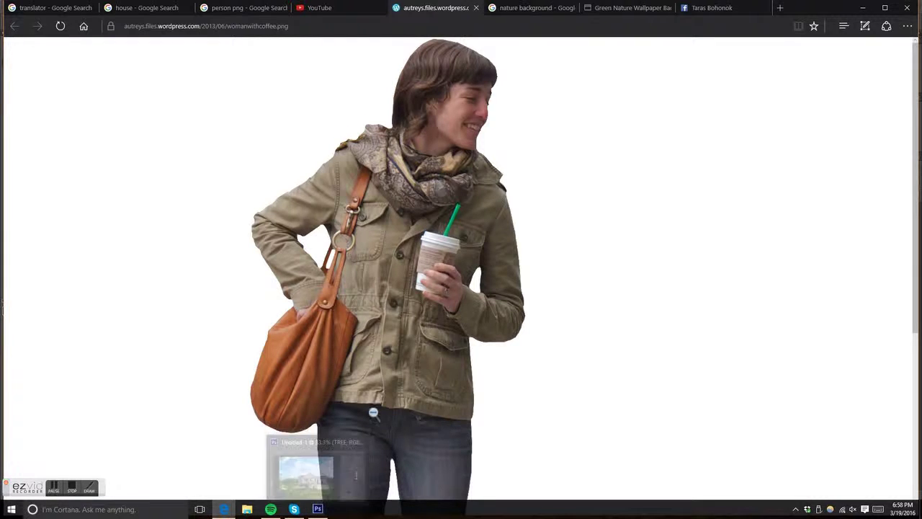
pyautogui.click(317, 509)
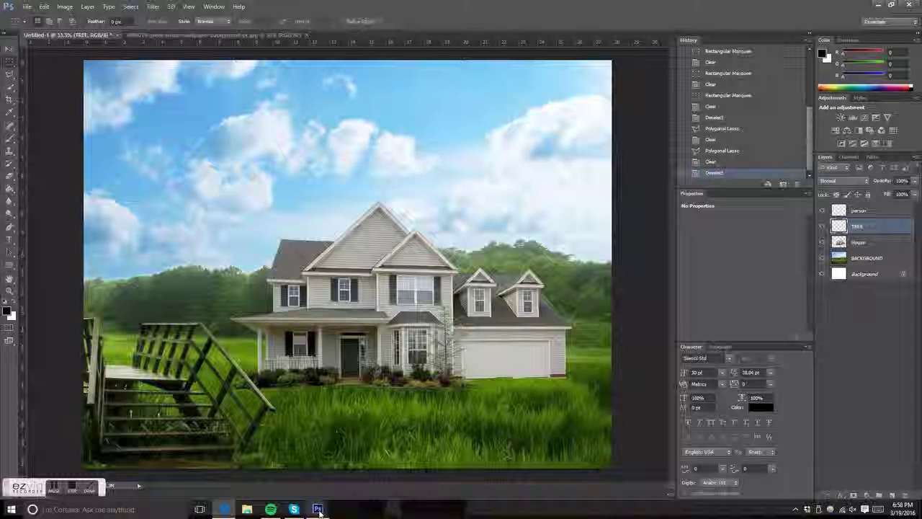
pyautogui.click(63, 6)
pyautogui.moveTo(26, 7)
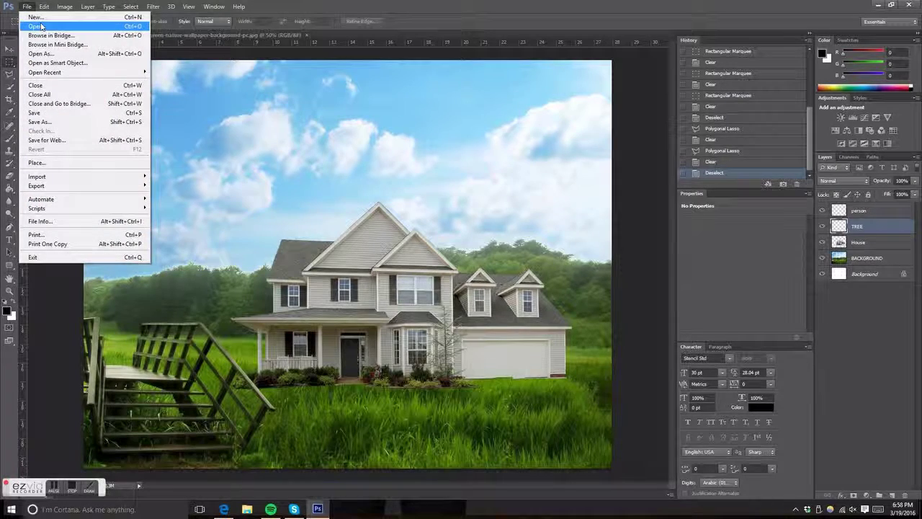
pyautogui.click(41, 26)
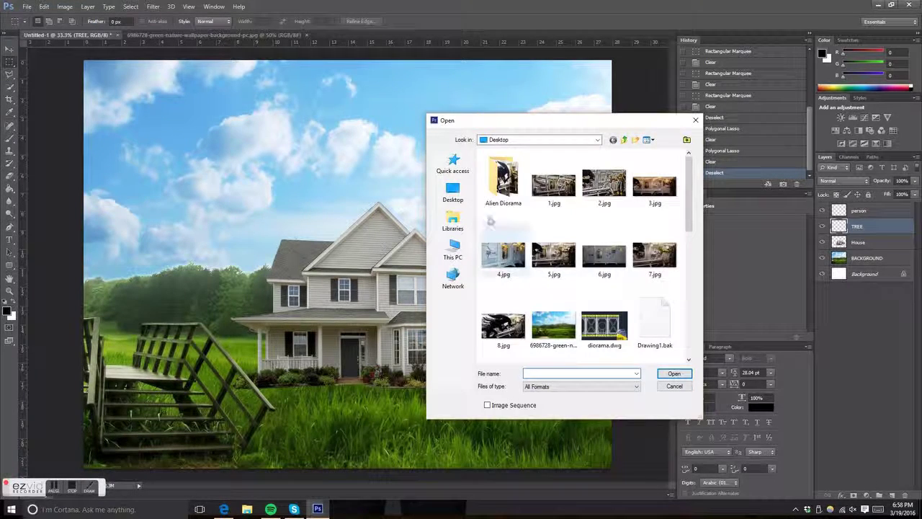
pyautogui.moveTo(689, 193); pyautogui.dragTo(692, 317)
pyautogui.click(562, 327)
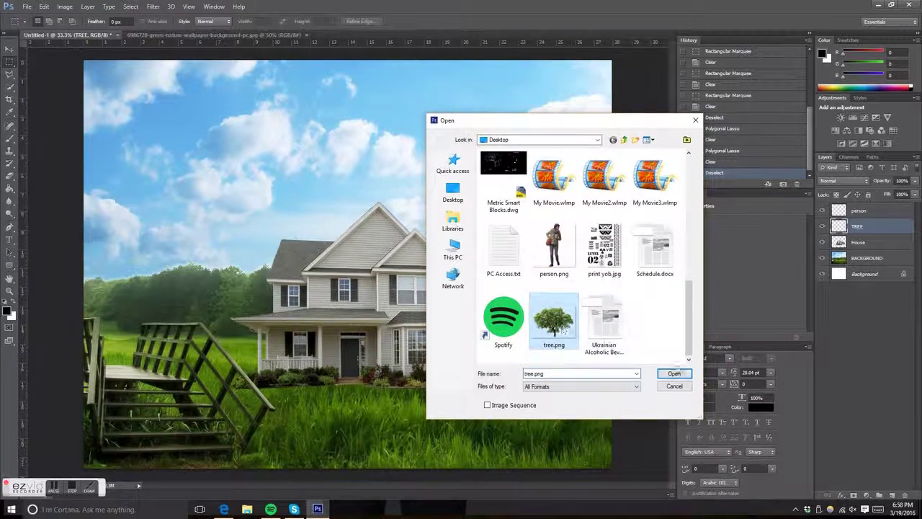
pyautogui.doubleClick(564, 324)
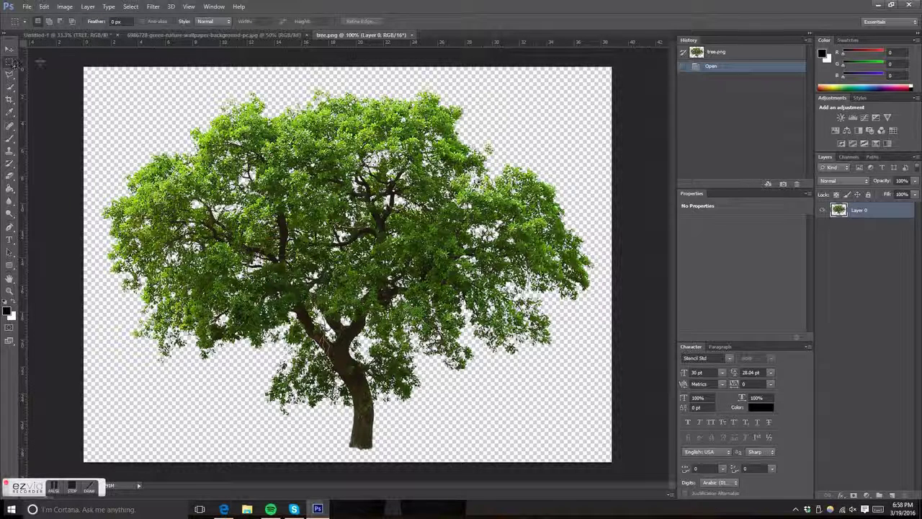
pyautogui.moveTo(76, 60); pyautogui.dragTo(613, 455)
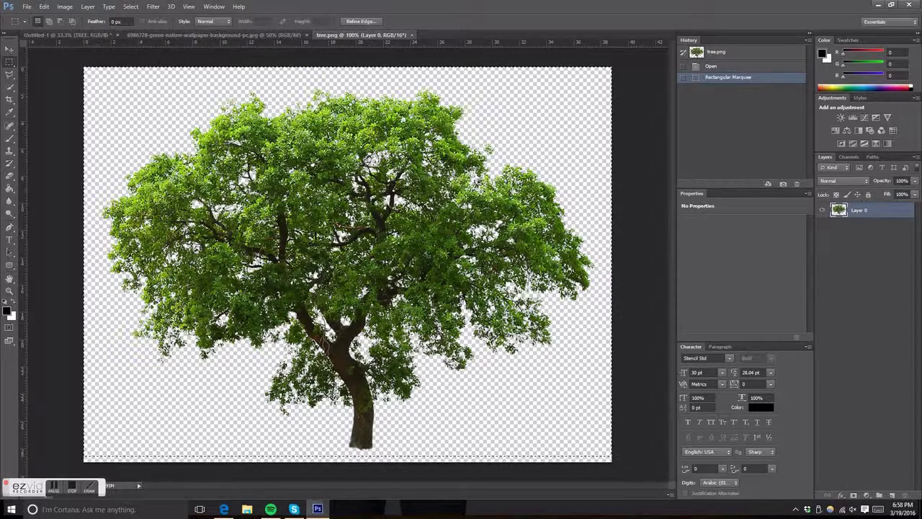
pyautogui.click(74, 35)
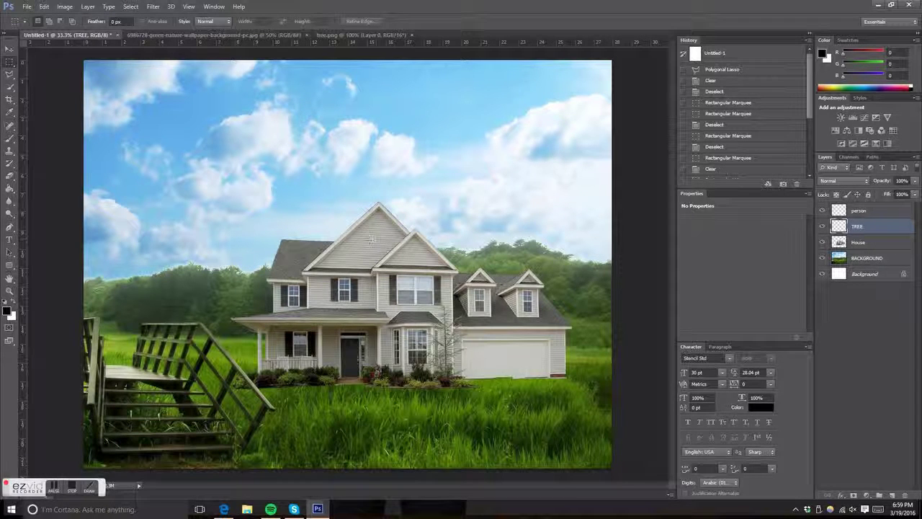
# - Paste the tree, move the TREE layer below House, and slide the tree left behind the house
pyautogui.hotkey('ctrl', 'v')
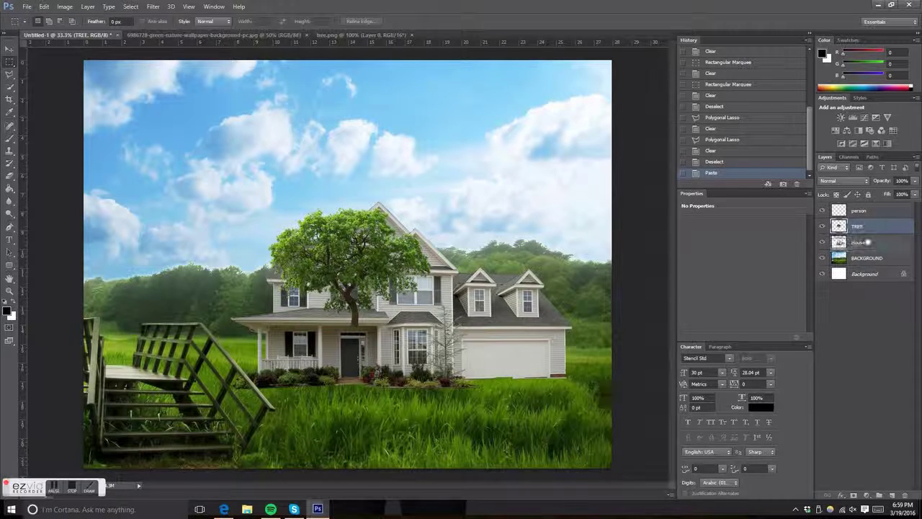
pyautogui.moveTo(863, 226); pyautogui.dragTo(869, 252)
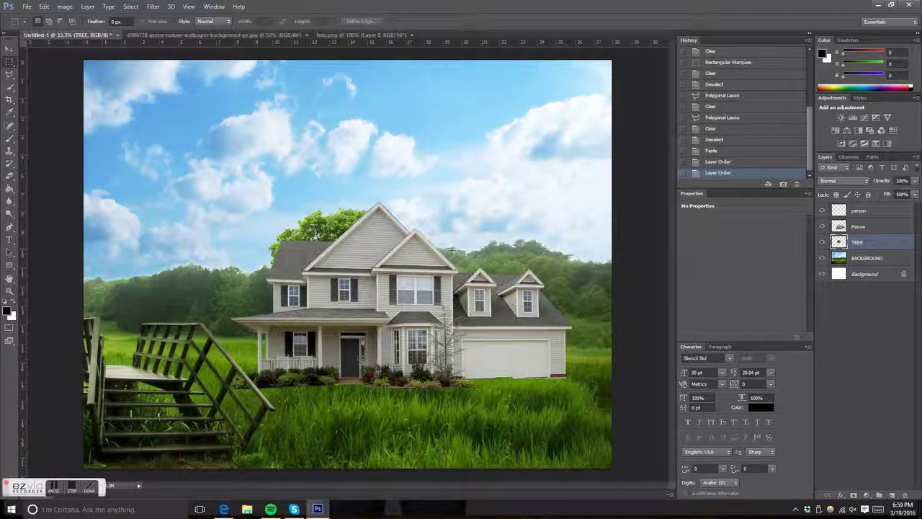
pyautogui.click(9, 48)
pyautogui.moveTo(328, 222)
pyautogui.mouseDown()
pyautogui.moveTo(226, 263)
pyautogui.moveTo(235, 284)
pyautogui.moveTo(532, 296)
pyautogui.mouseUp()
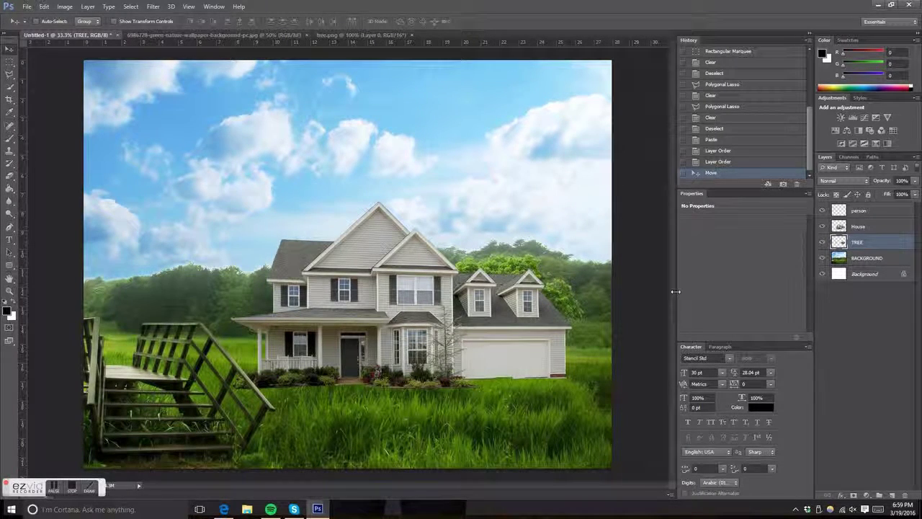
pyautogui.moveTo(498, 268); pyautogui.dragTo(368, 268)
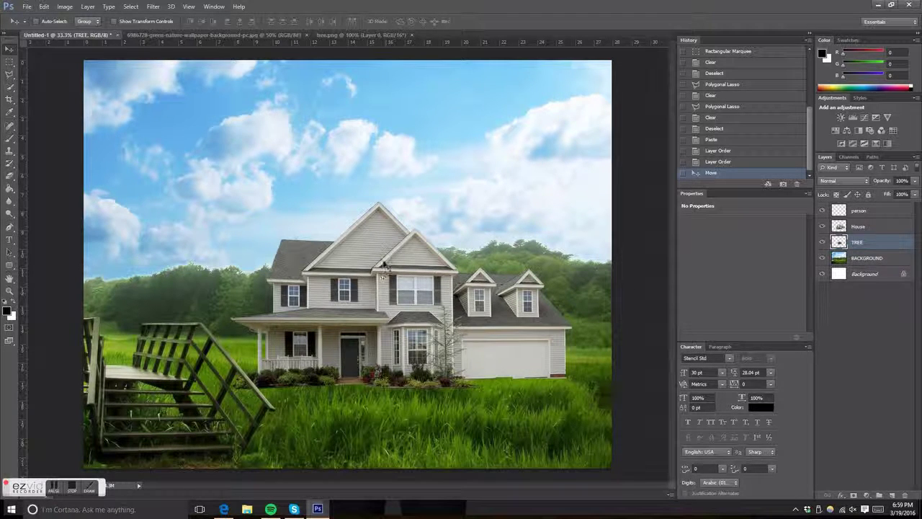
pyautogui.click(9, 61)
pyautogui.press('m')
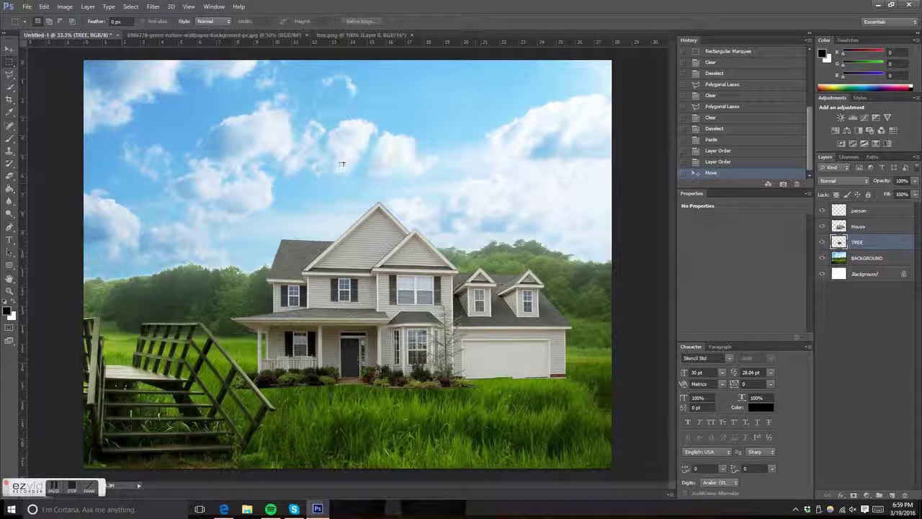
pyautogui.click(10, 48)
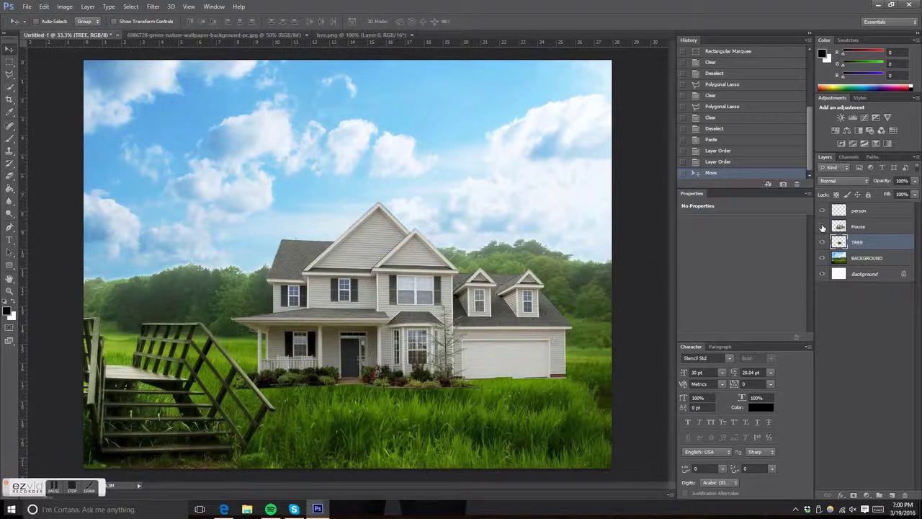
pyautogui.click(822, 227)
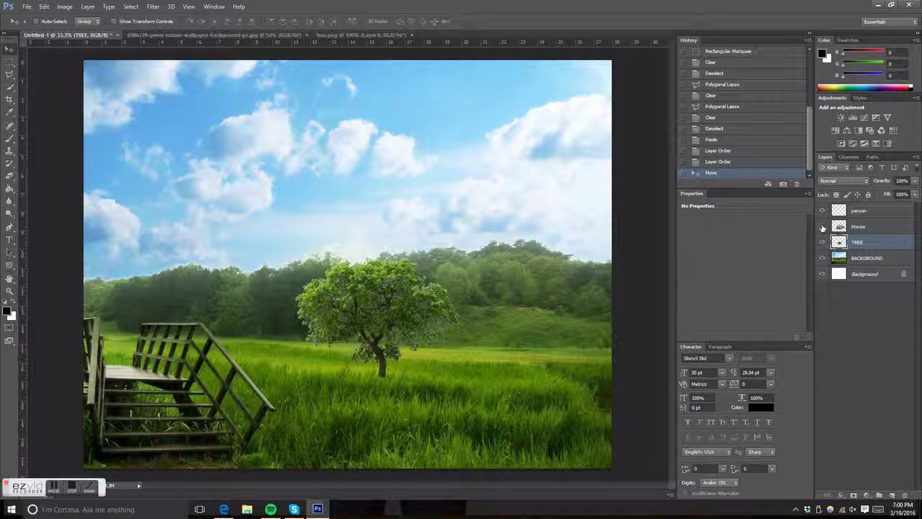
pyautogui.click(822, 227)
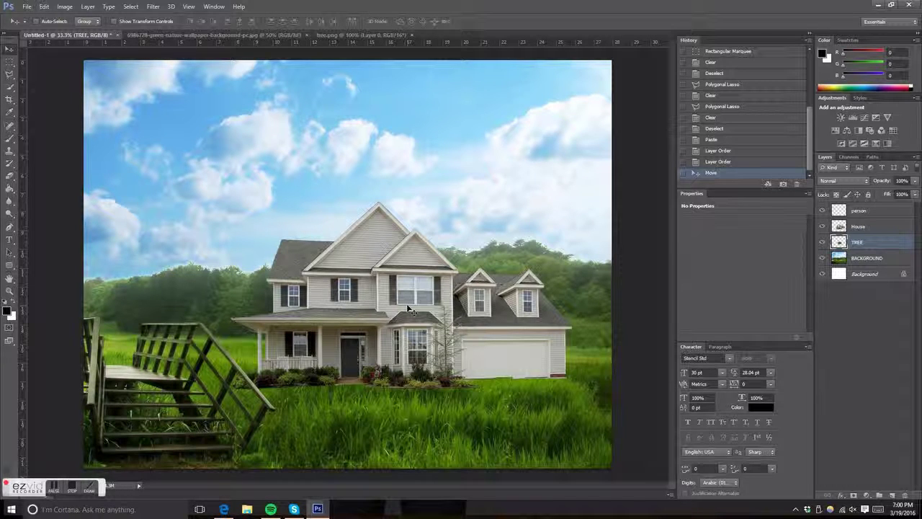
pyautogui.rightClick(408, 308)
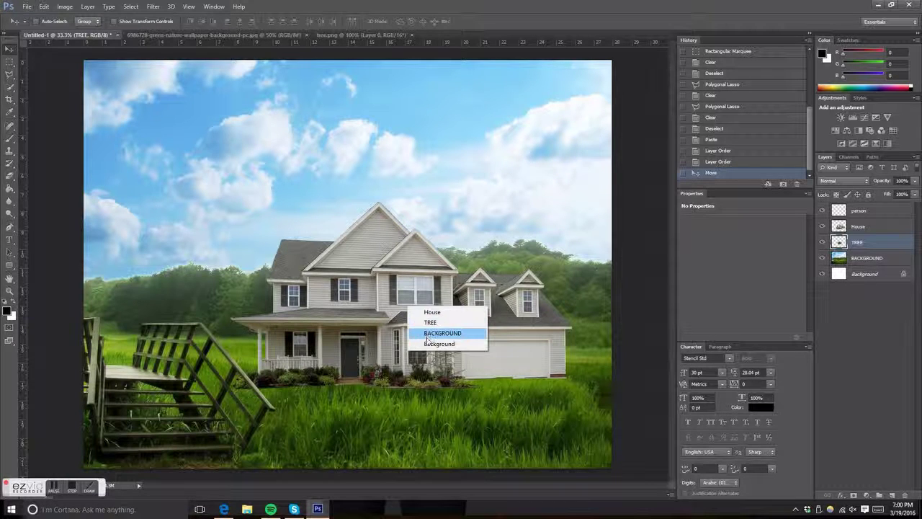
pyautogui.click(435, 312)
pyautogui.rightClick(192, 247)
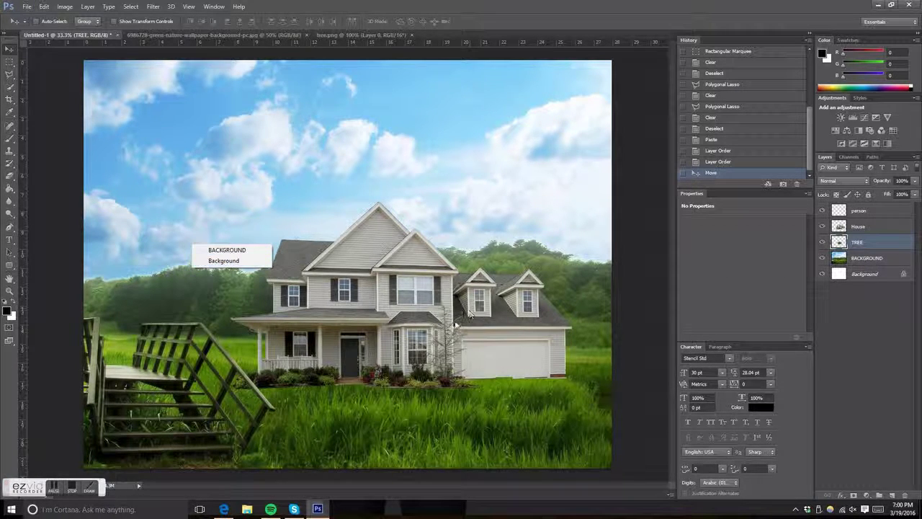
pyautogui.rightClick(447, 325)
pyautogui.rightClick(430, 319)
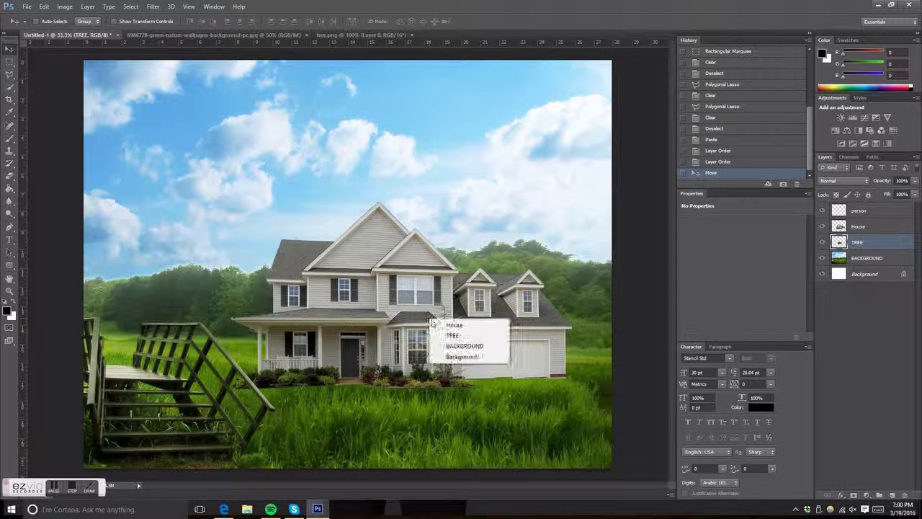
pyautogui.click(451, 336)
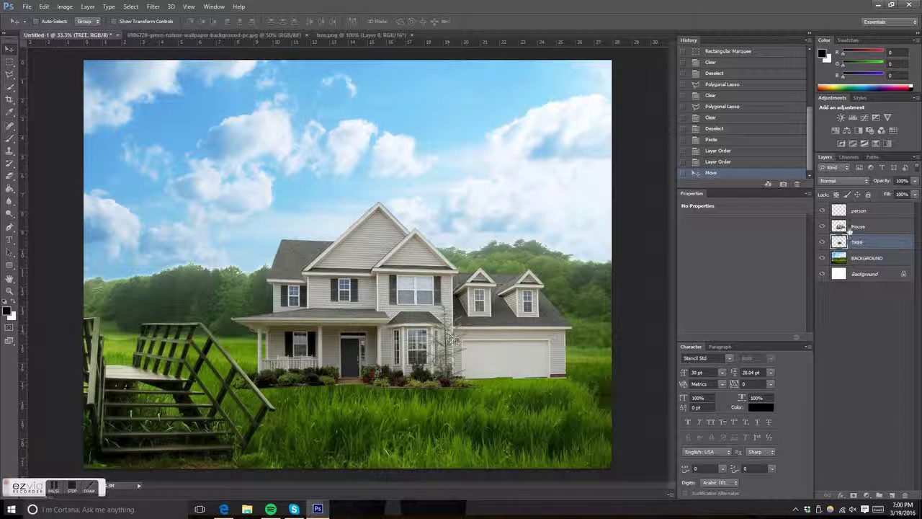
pyautogui.rightClick(368, 284)
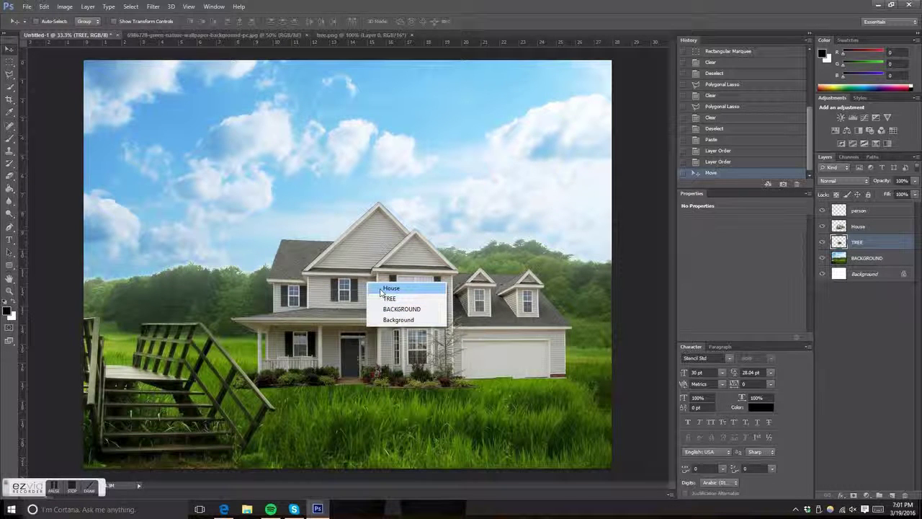
pyautogui.click(381, 290)
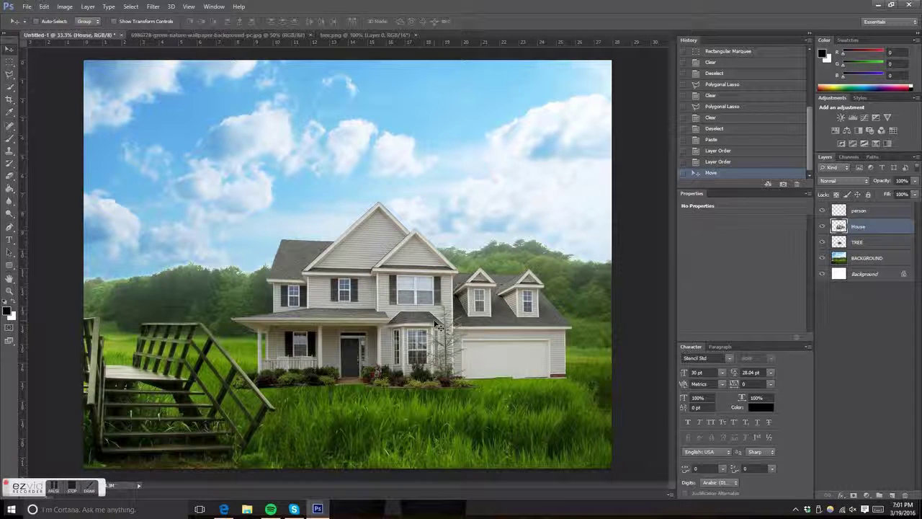
pyautogui.rightClick(438, 328)
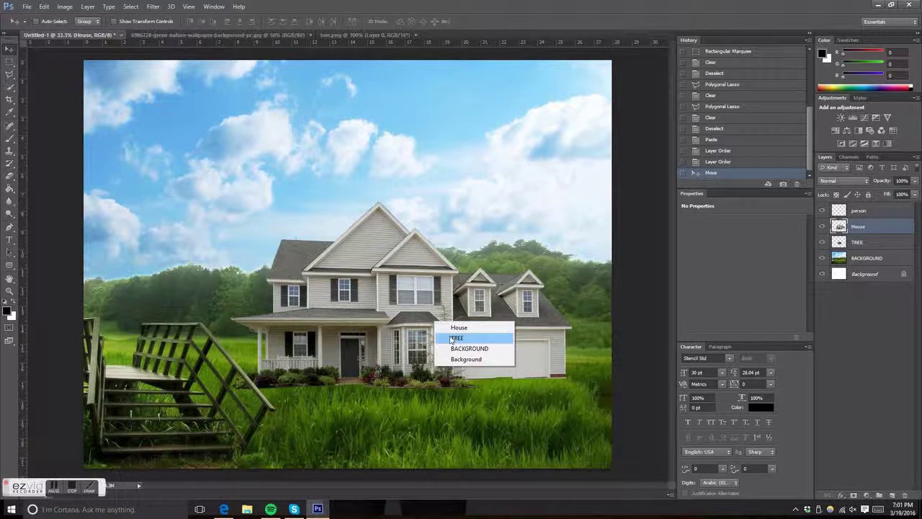
pyautogui.click(452, 338)
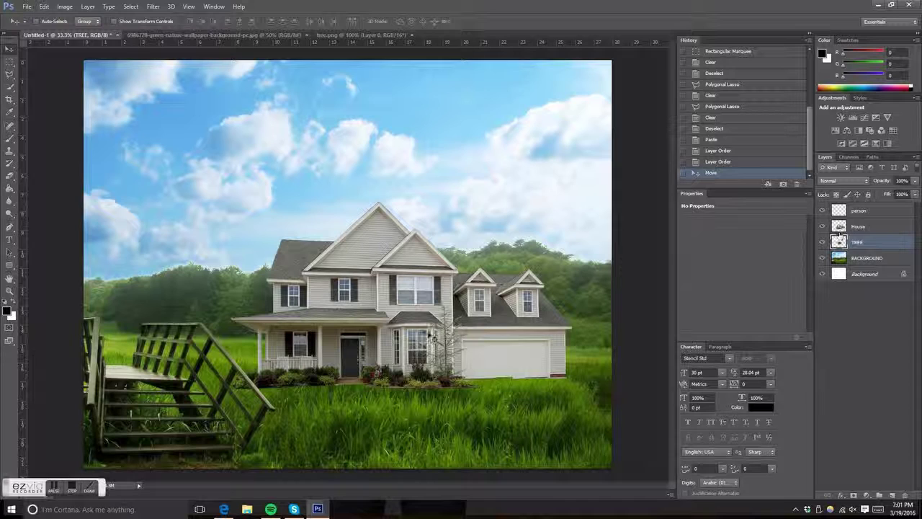
# - Drag the tree around the sky and settle it behind the house's right roof
pyautogui.moveTo(431, 326); pyautogui.dragTo(485, 132)
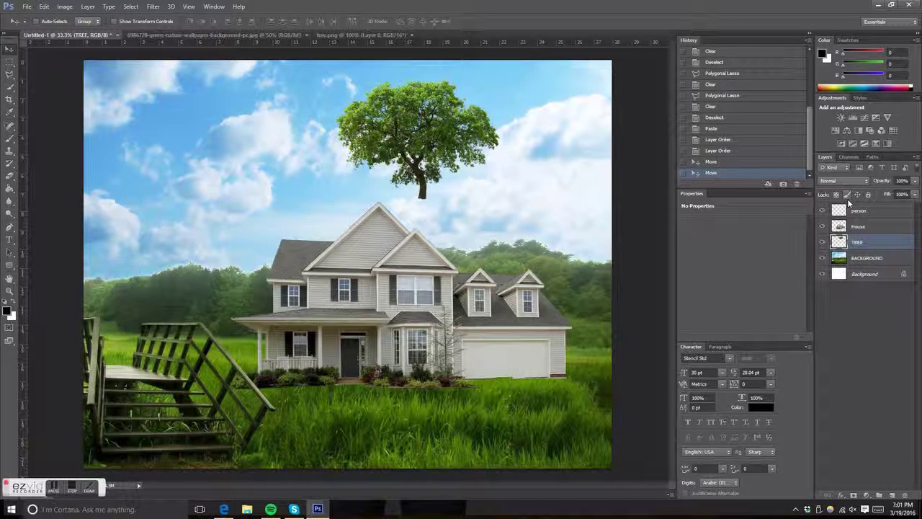
pyautogui.moveTo(468, 144); pyautogui.dragTo(515, 157)
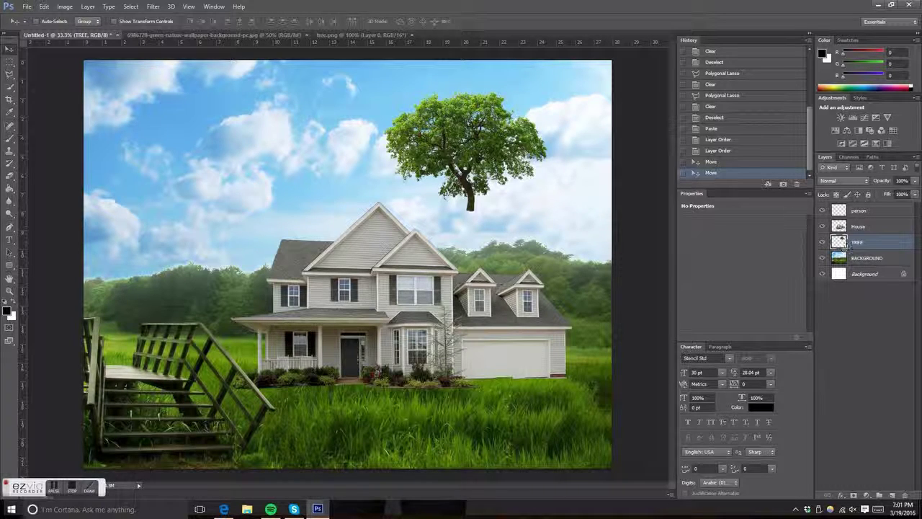
pyautogui.moveTo(472, 132); pyautogui.dragTo(510, 209)
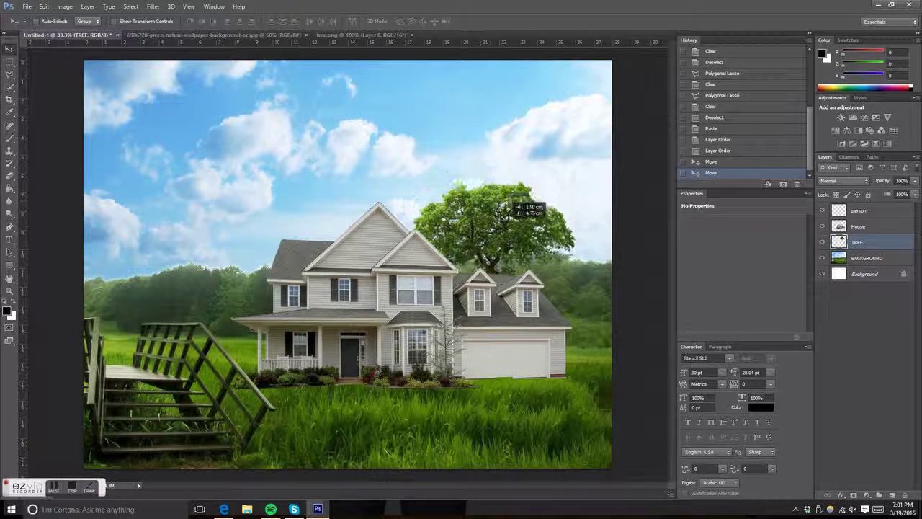
pyautogui.doubleClick(858, 242)
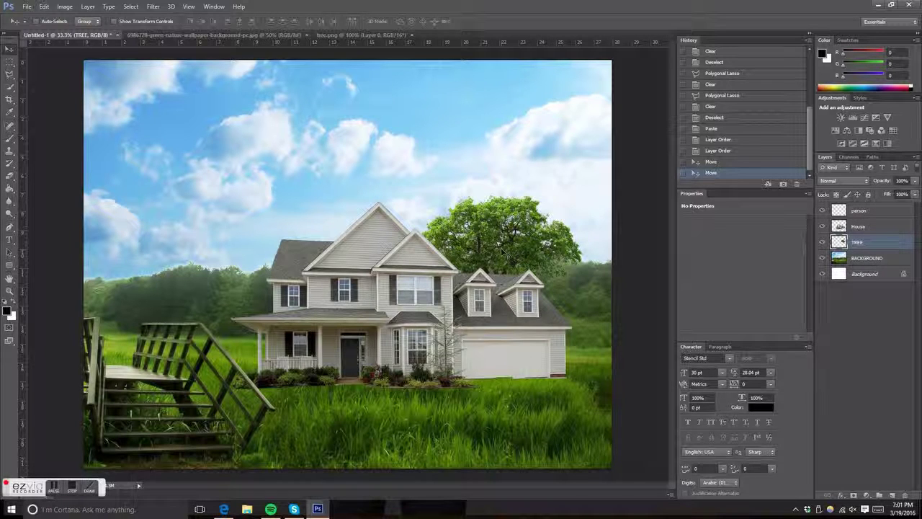
pyautogui.moveTo(506, 248); pyautogui.dragTo(515, 218)
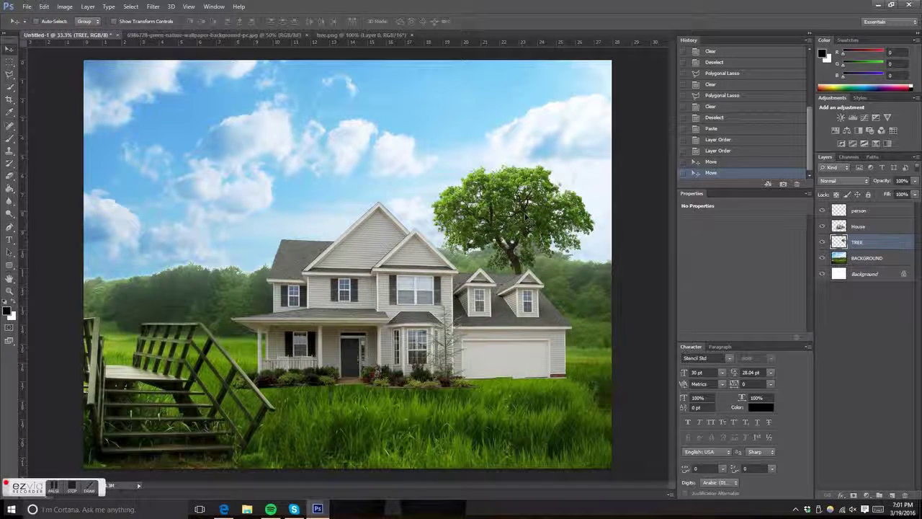
pyautogui.moveTo(530, 248); pyautogui.dragTo(478, 274)
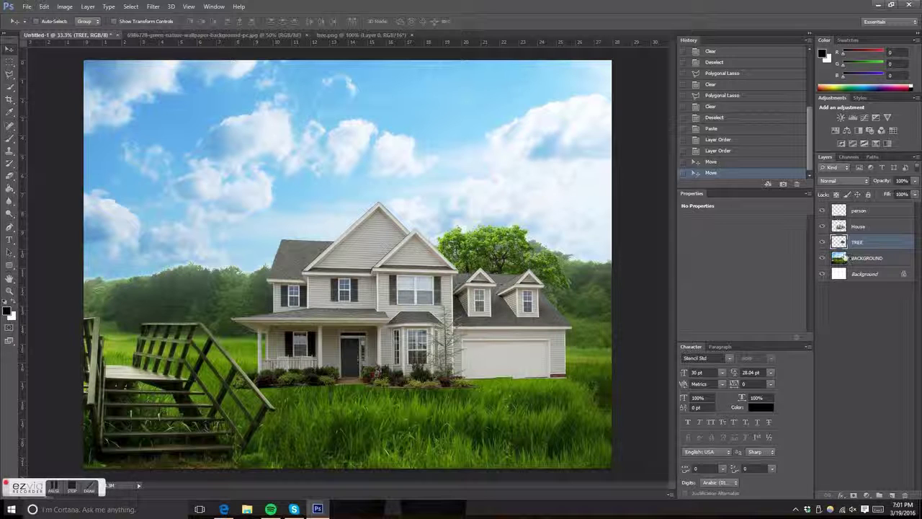
# - Move the TREE layer above House and lower the tree onto the grass by the garage
pyautogui.moveTo(862, 247); pyautogui.dragTo(861, 225)
pyautogui.moveTo(482, 267); pyautogui.dragTo(493, 310)
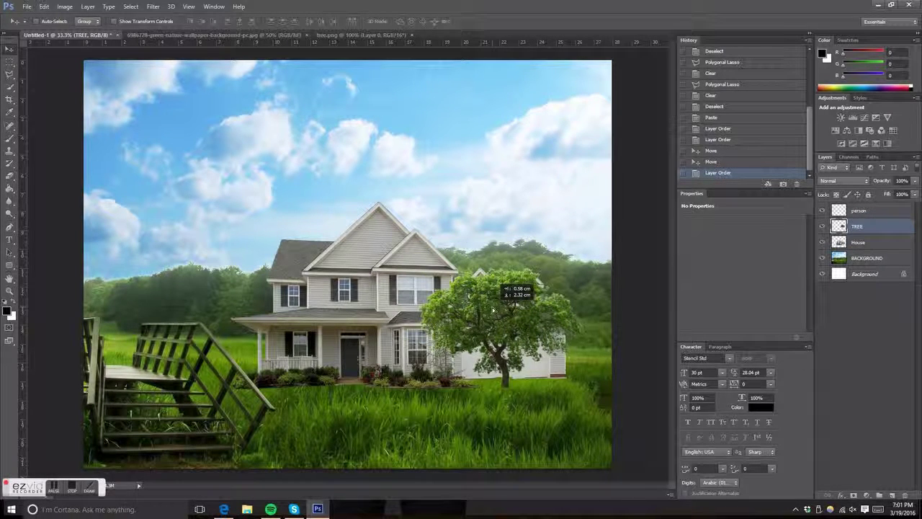
pyautogui.moveTo(493, 310); pyautogui.dragTo(478, 306)
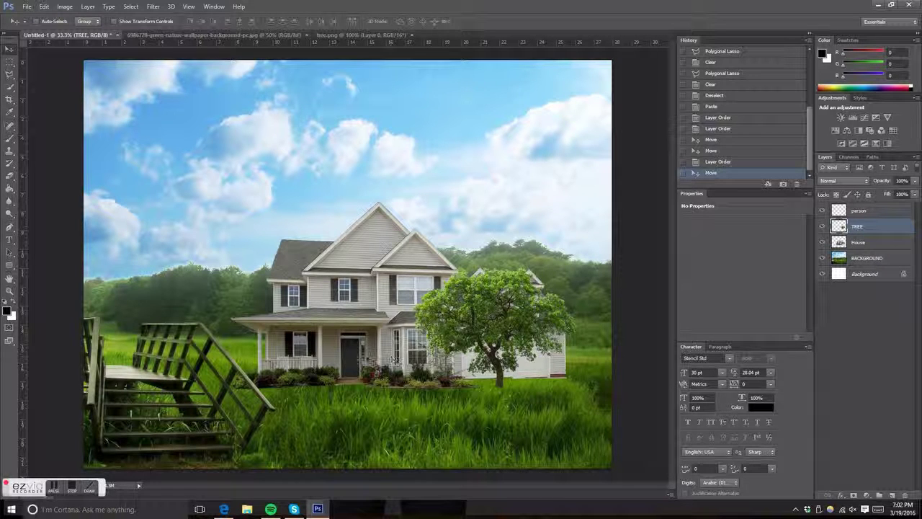
# - Scale the tree up with Free Transform and commit the new size
pyautogui.hotkey('ctrl', 't')
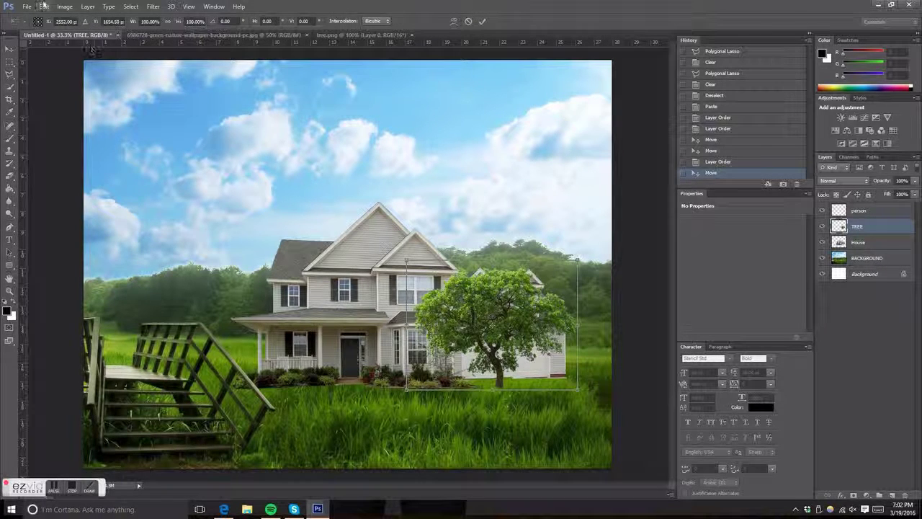
pyautogui.click(44, 7)
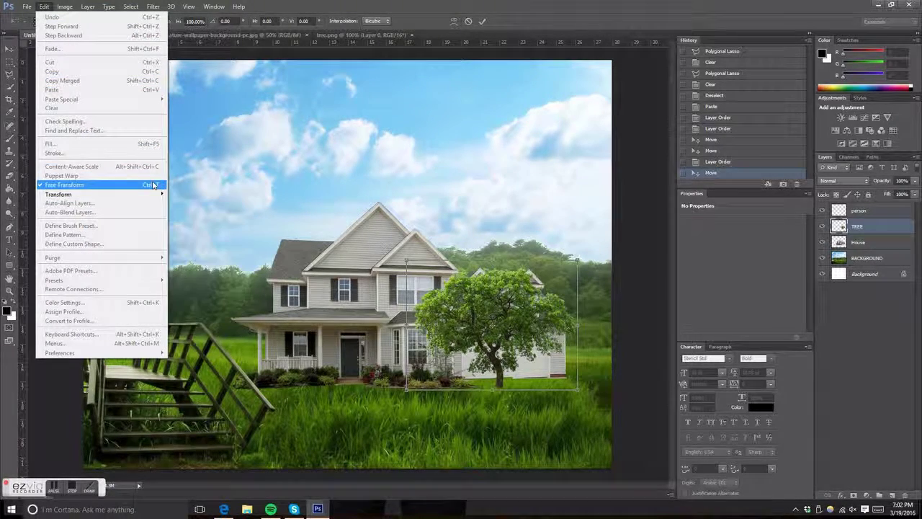
pyautogui.click(155, 185)
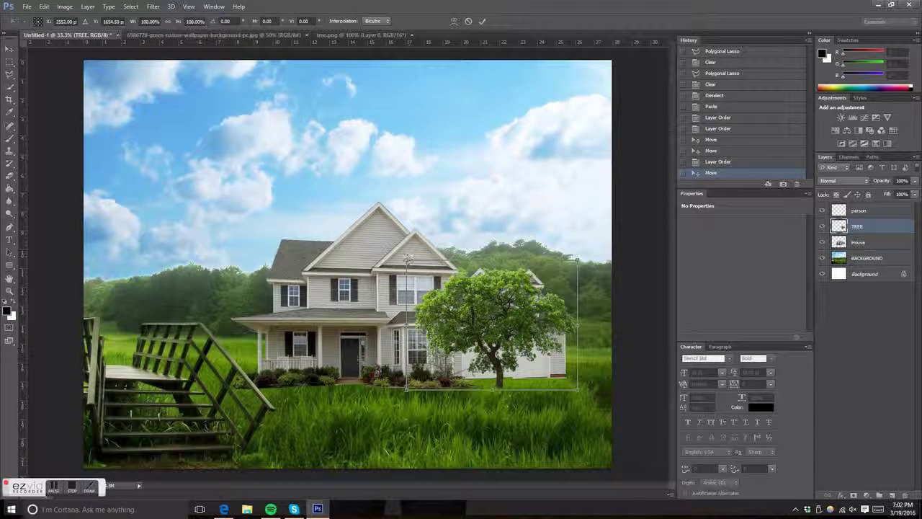
pyautogui.moveTo(406, 261); pyautogui.dragTo(174, 93)
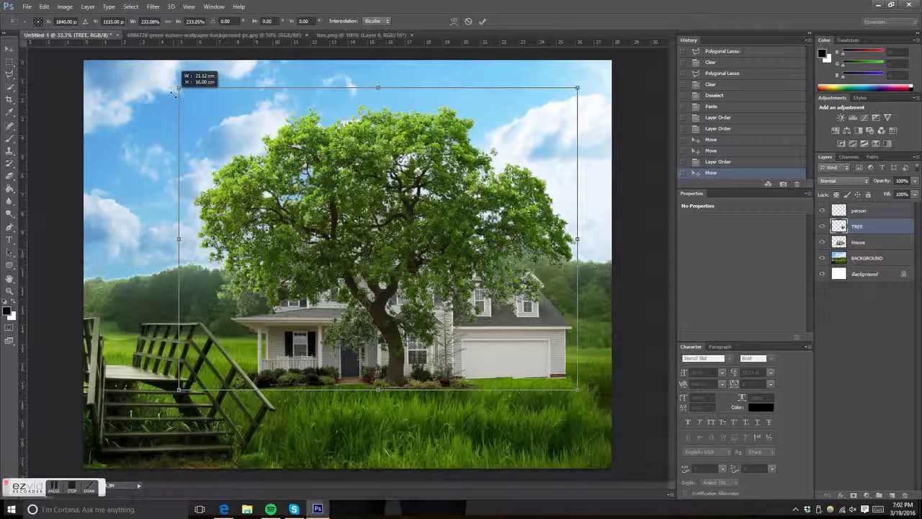
pyautogui.moveTo(175, 92)
pyautogui.mouseDown()
pyautogui.moveTo(185, 73)
pyautogui.moveTo(159, 73)
pyautogui.moveTo(307, 84)
pyautogui.moveTo(319, 62)
pyautogui.moveTo(298, 57)
pyautogui.moveTo(325, 91)
pyautogui.moveTo(329, 129)
pyautogui.moveTo(344, 111)
pyautogui.moveTo(358, 126)
pyautogui.moveTo(351, 137)
pyautogui.mouseUp()
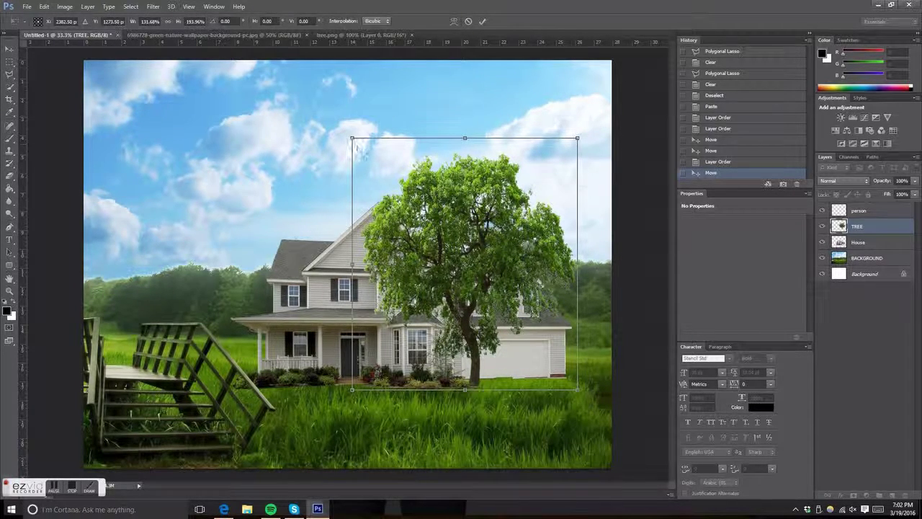
pyautogui.click(483, 22)
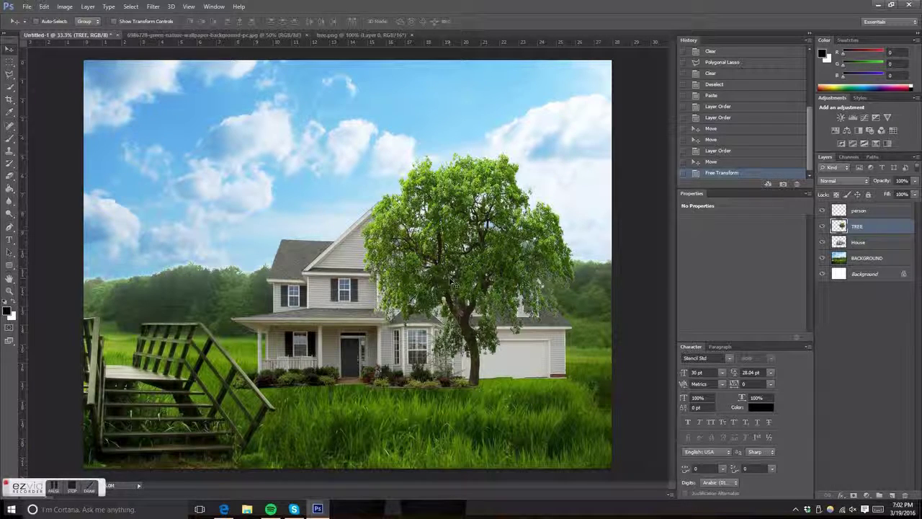
# - Shift the enlarged tree right to the garage's right end
pyautogui.moveTo(450, 281); pyautogui.dragTo(511, 283)
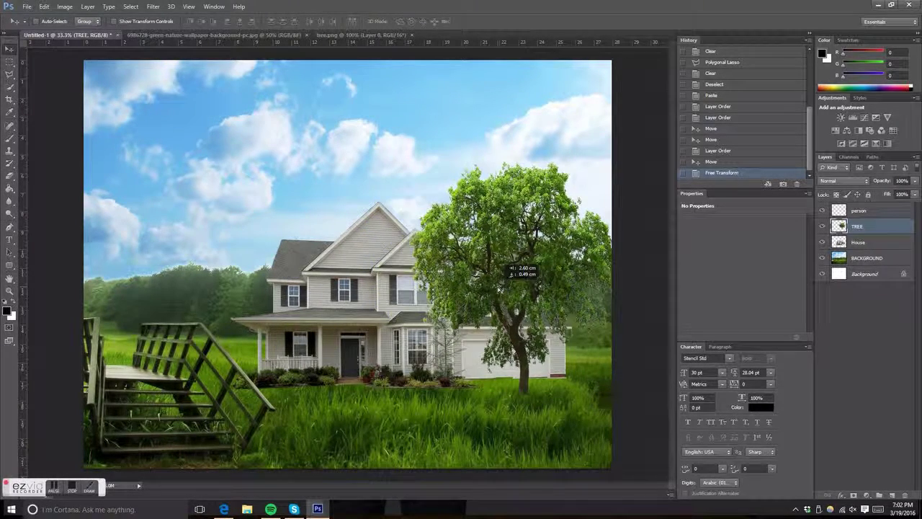
pyautogui.moveTo(511, 283); pyautogui.dragTo(534, 286)
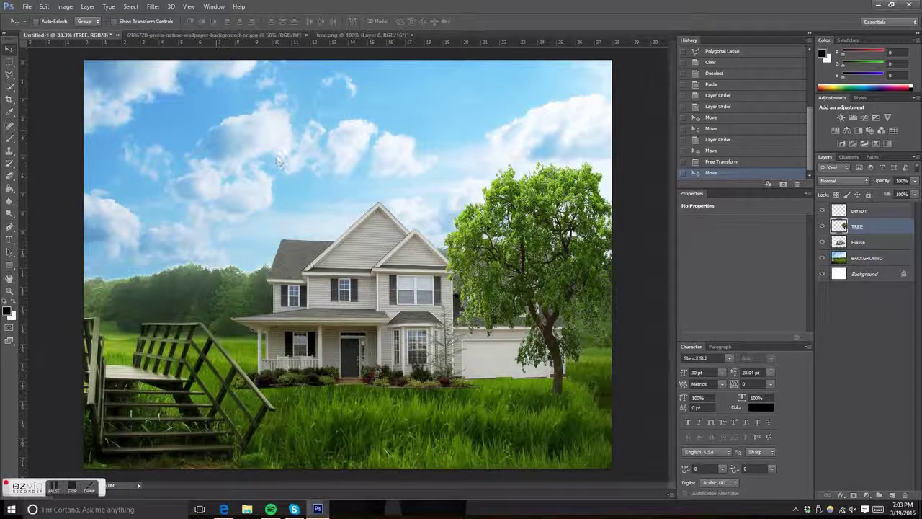
pyautogui.click(873, 214)
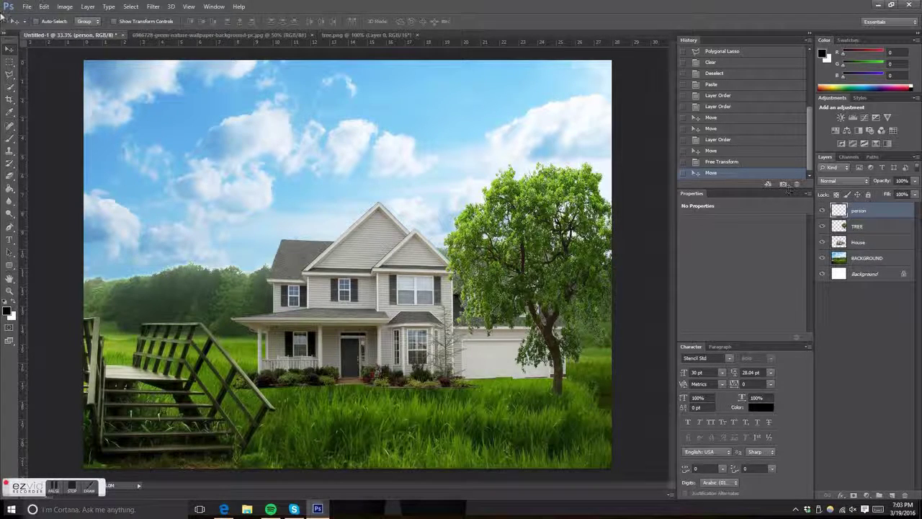
# - Open person.png from the Desktop as a new document
pyautogui.click(28, 6)
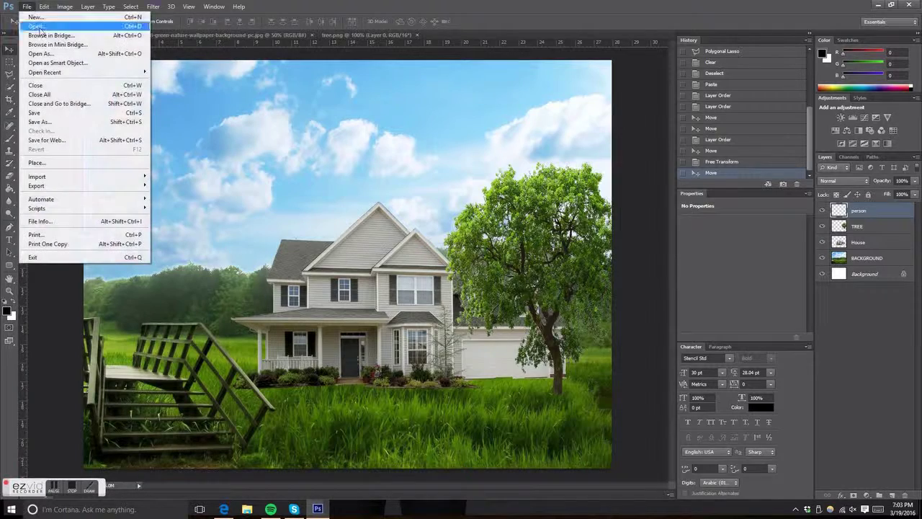
pyautogui.click(38, 28)
pyautogui.moveTo(689, 216)
pyautogui.mouseDown()
pyautogui.moveTo(705, 256)
pyautogui.moveTo(704, 338)
pyautogui.mouseUp()
pyautogui.click(544, 307)
pyautogui.click(674, 373)
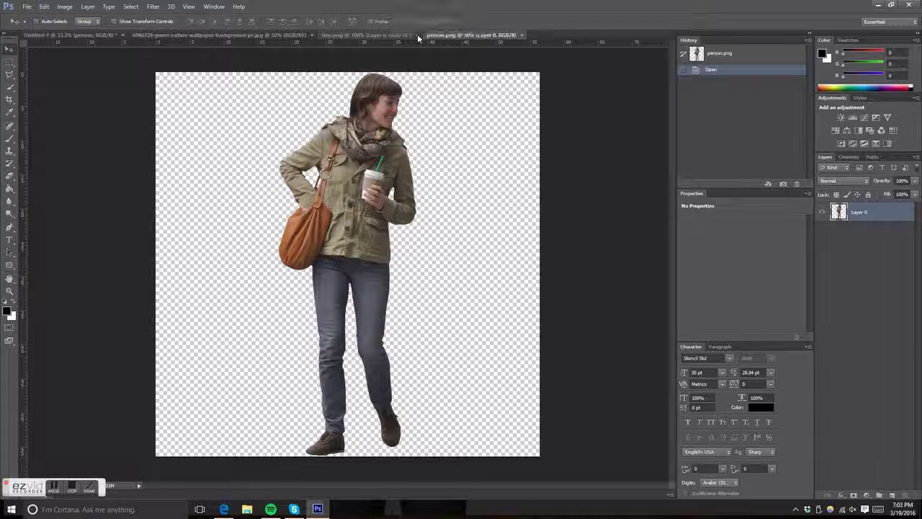
# - Close the tree.png and nature wallpaper documents, returning to person.png
pyautogui.click(417, 35)
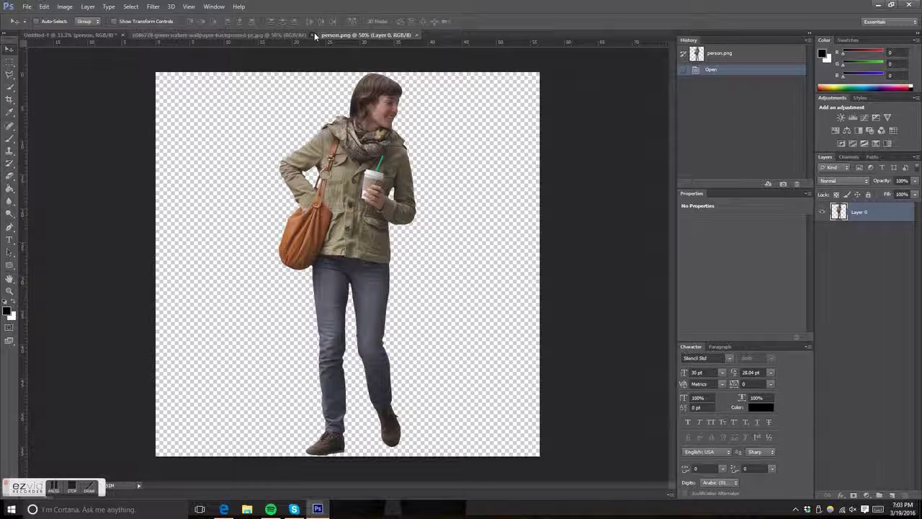
pyautogui.click(313, 35)
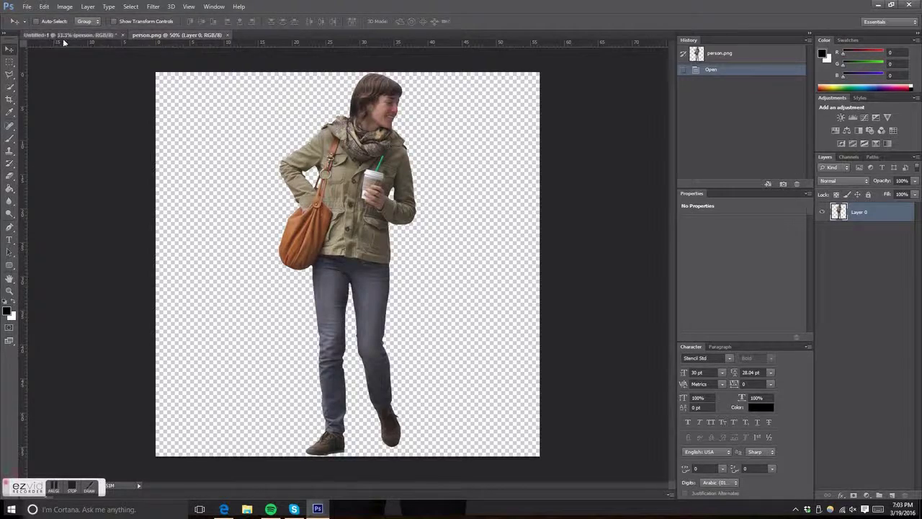
pyautogui.click(54, 34)
pyautogui.click(154, 35)
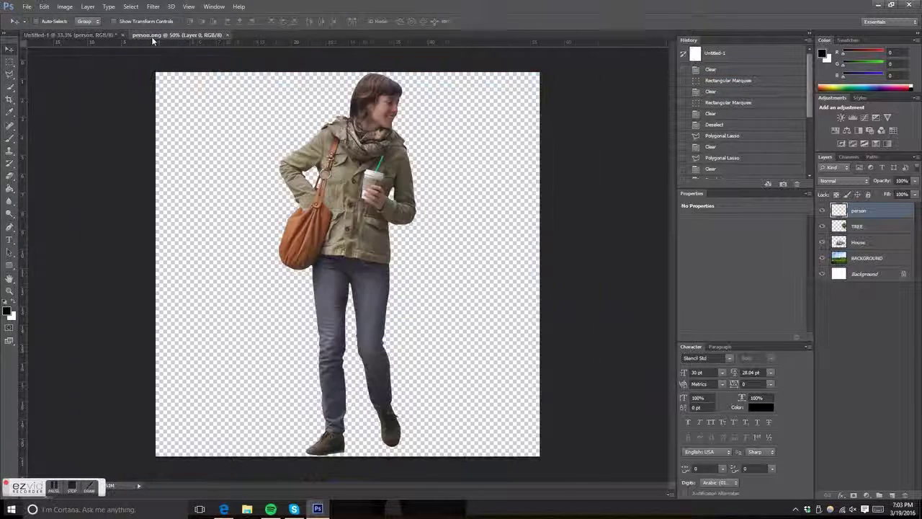
pyautogui.click(9, 62)
# - Select a tall rectangle around the woman and paste her onto the composite's person layer
pyautogui.moveTo(244, 56); pyautogui.dragTo(451, 459)
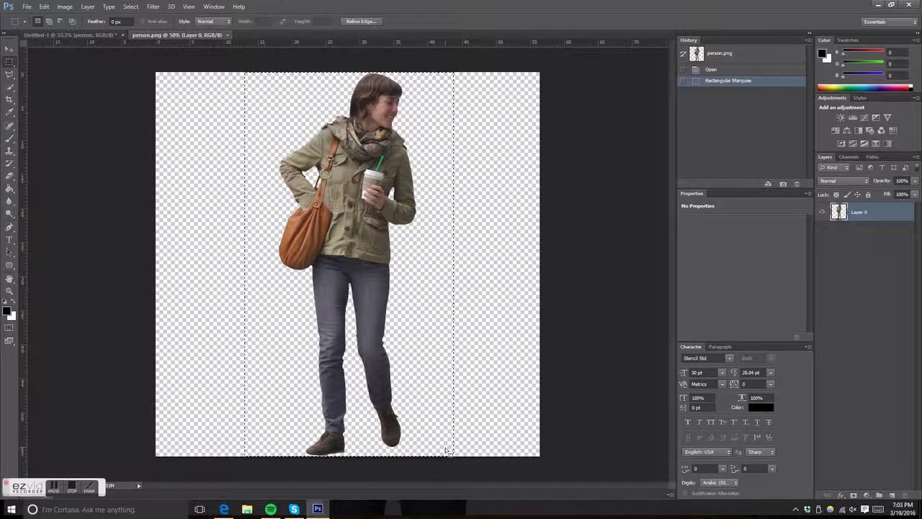
pyautogui.click(89, 37)
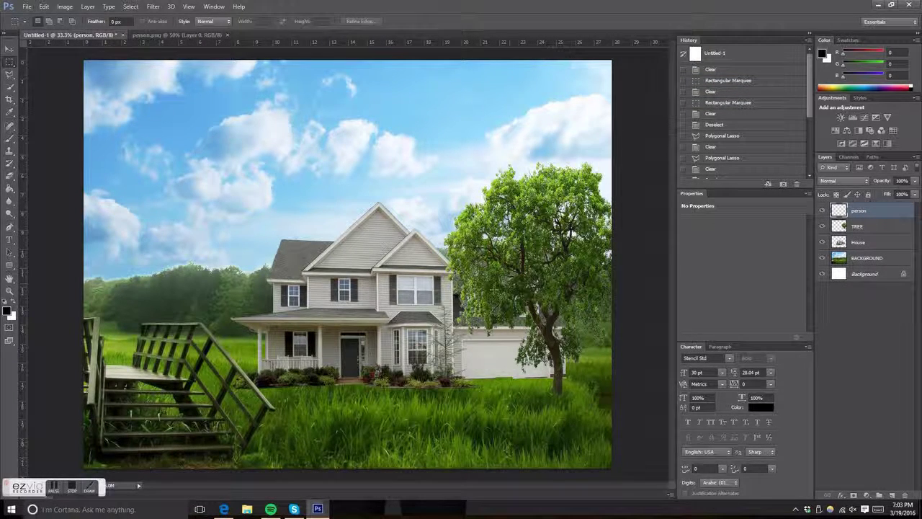
pyautogui.hotkey('ctrl', 'v')
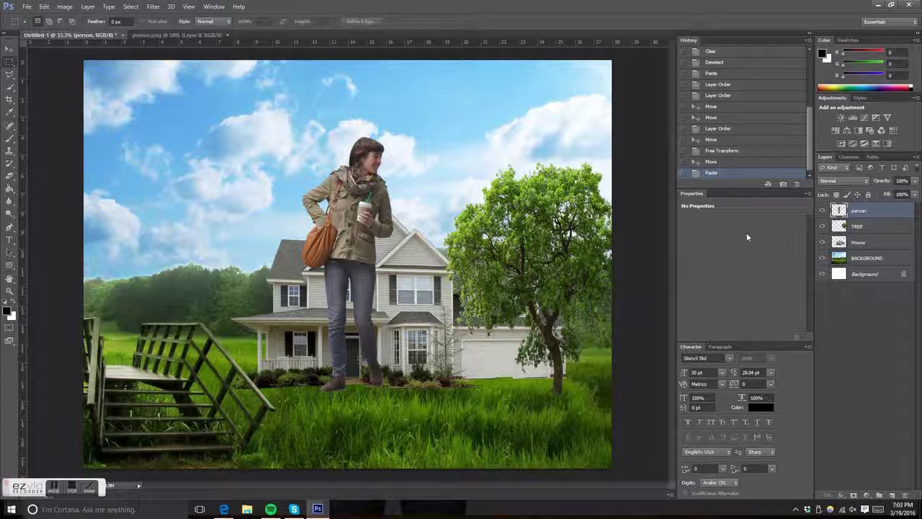
# - Transform the woman to about 52%, tilt her slightly, and stand her on the top left stair
pyautogui.hotkey('ctrl', 't')
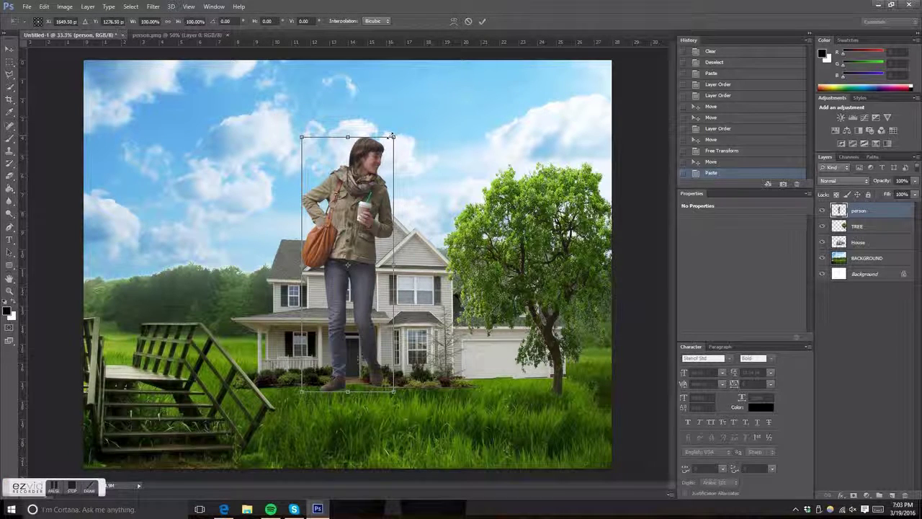
pyautogui.moveTo(395, 134); pyautogui.dragTo(358, 276)
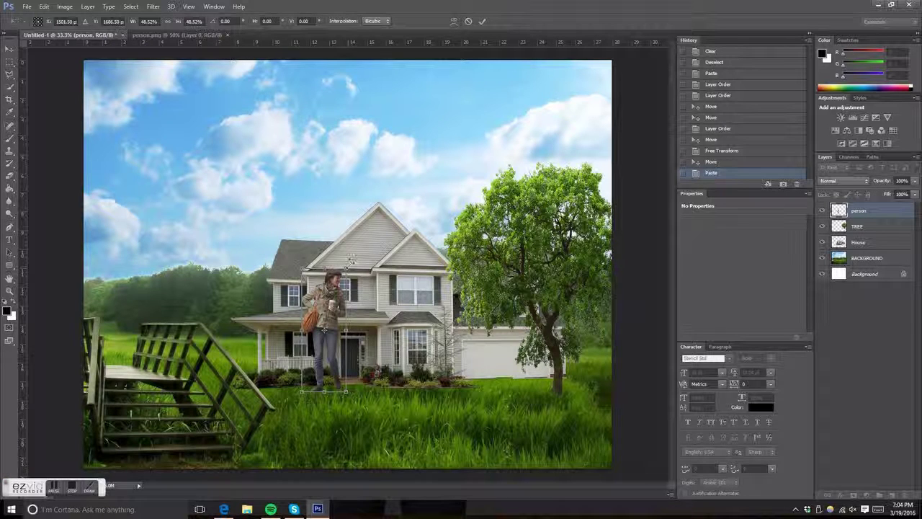
pyautogui.moveTo(354, 260); pyautogui.dragTo(356, 239)
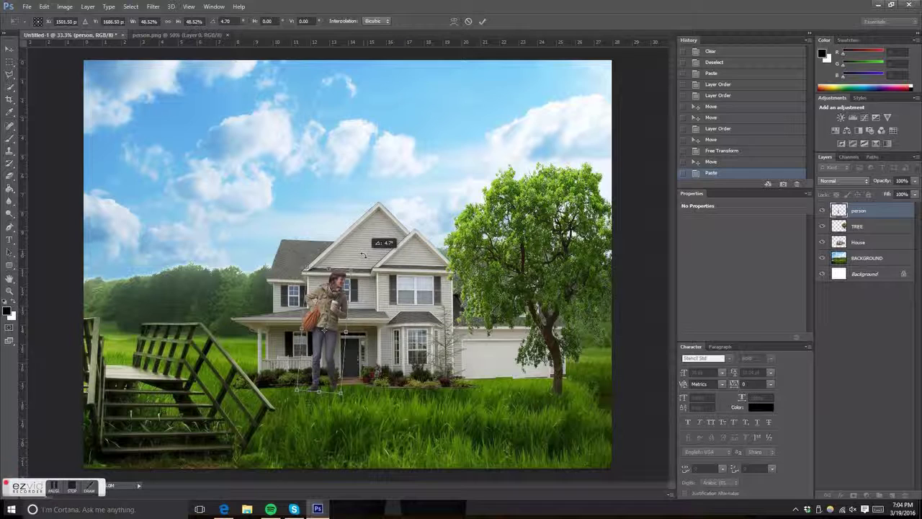
pyautogui.moveTo(356, 239); pyautogui.dragTo(358, 240)
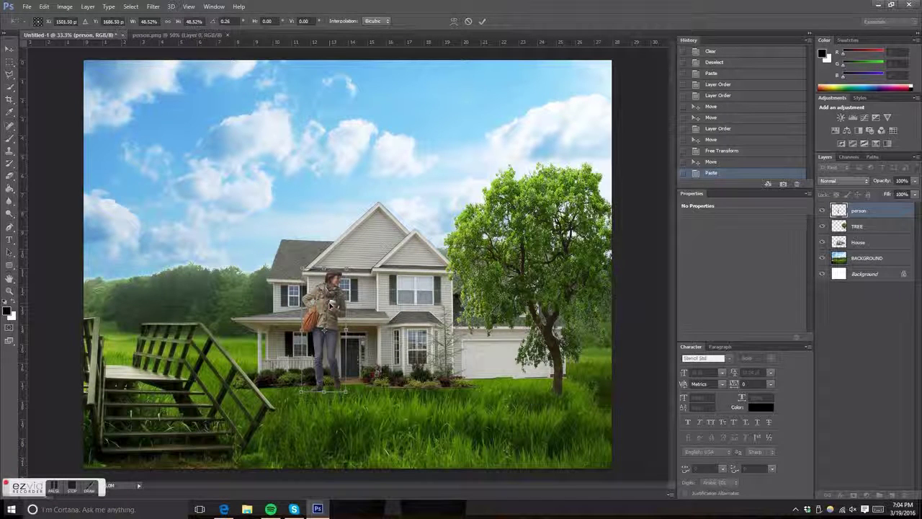
pyautogui.moveTo(325, 329); pyautogui.dragTo(146, 297)
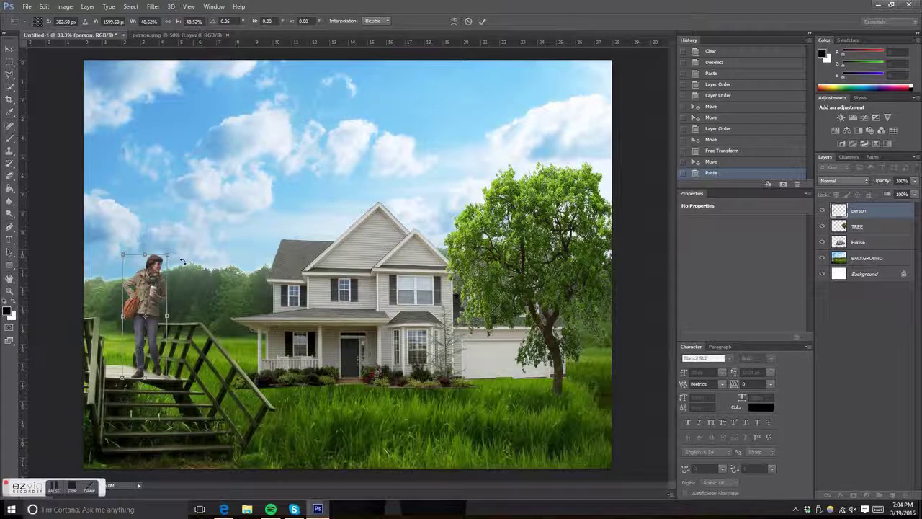
pyautogui.moveTo(183, 261); pyautogui.dragTo(250, 191)
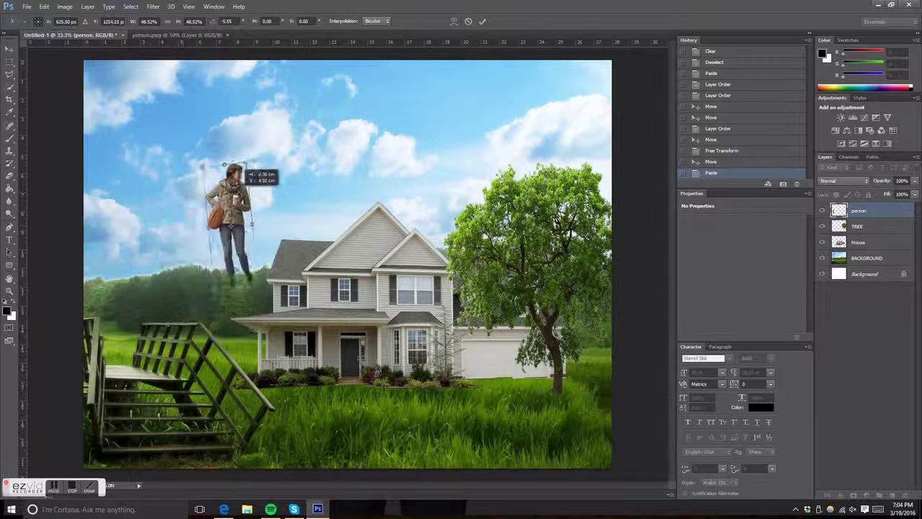
pyautogui.moveTo(212, 164)
pyautogui.mouseDown()
pyautogui.moveTo(183, 128)
pyautogui.moveTo(196, 117)
pyautogui.mouseUp()
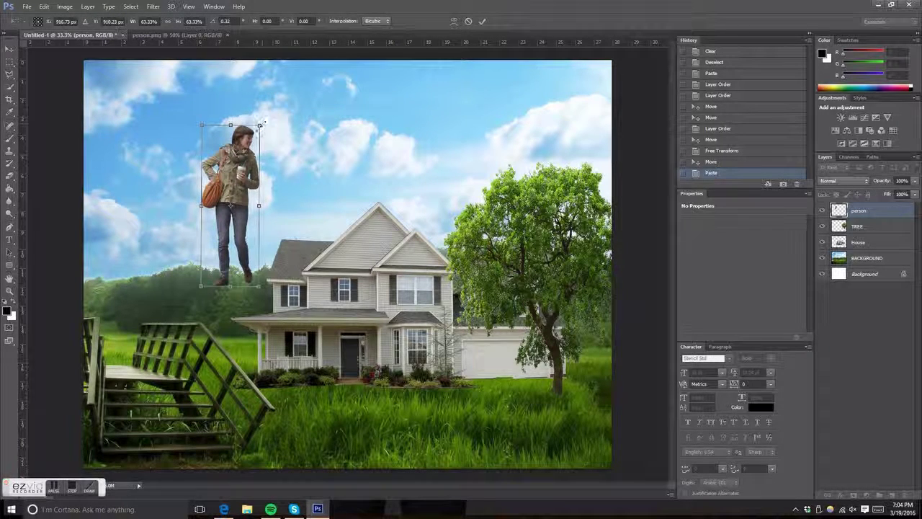
pyautogui.moveTo(260, 125); pyautogui.dragTo(249, 153)
pyautogui.moveTo(203, 200)
pyautogui.mouseDown()
pyautogui.moveTo(153, 228)
pyautogui.moveTo(115, 285)
pyautogui.mouseUp()
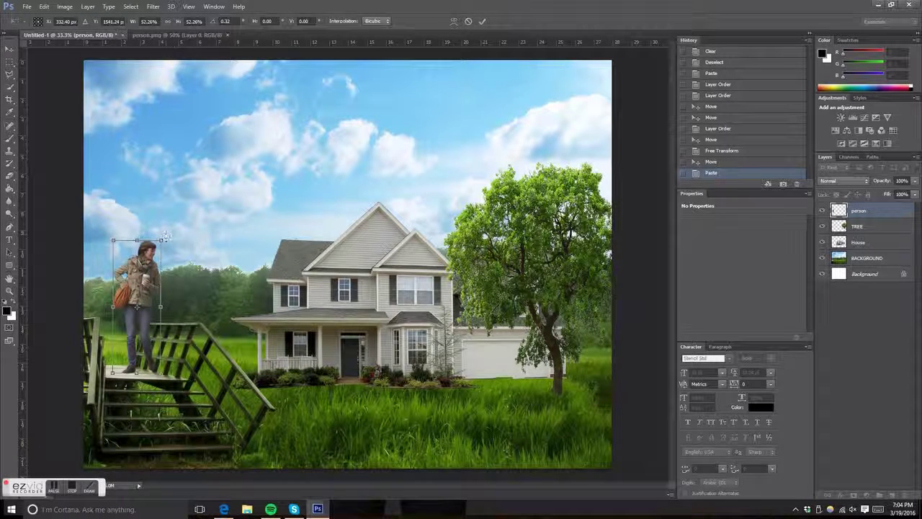
pyautogui.click(482, 22)
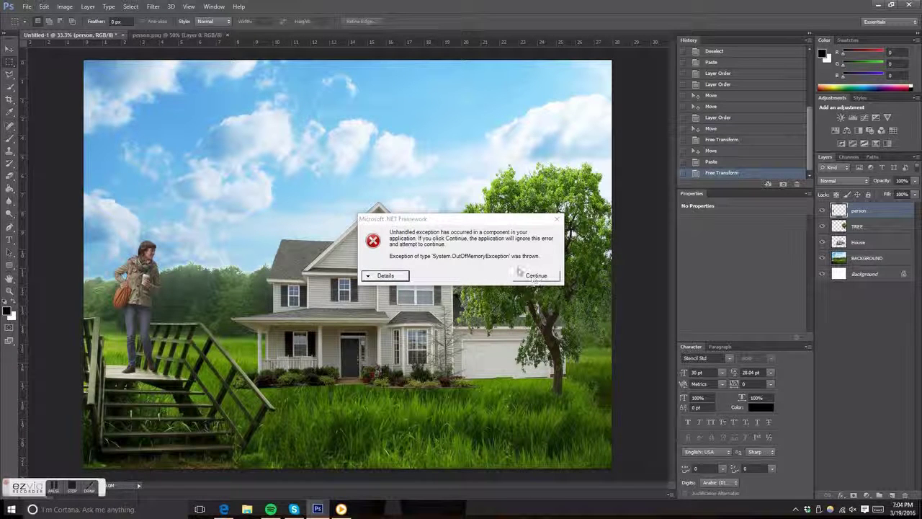
# - Save the composite to the Desktop as Untitled-1.psd in Photoshop format with default options
pyautogui.click(29, 7)
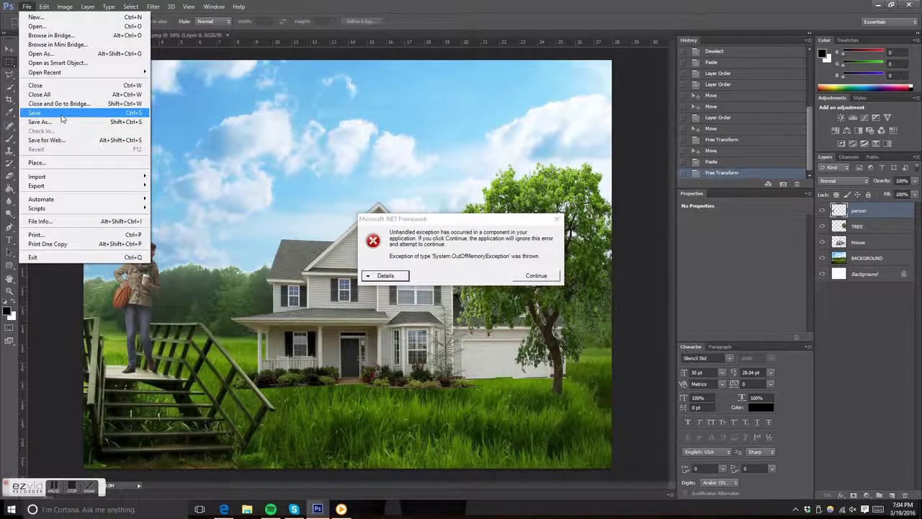
pyautogui.click(61, 113)
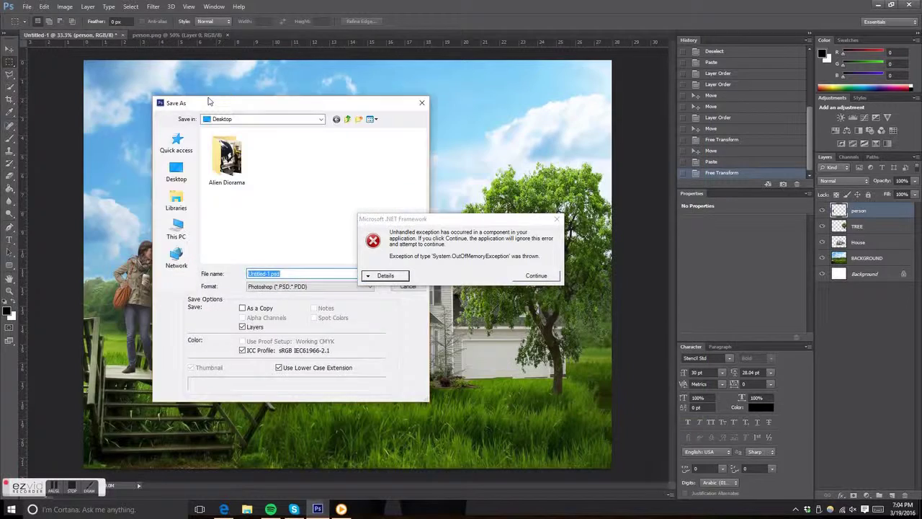
pyautogui.moveTo(209, 101); pyautogui.dragTo(113, 94)
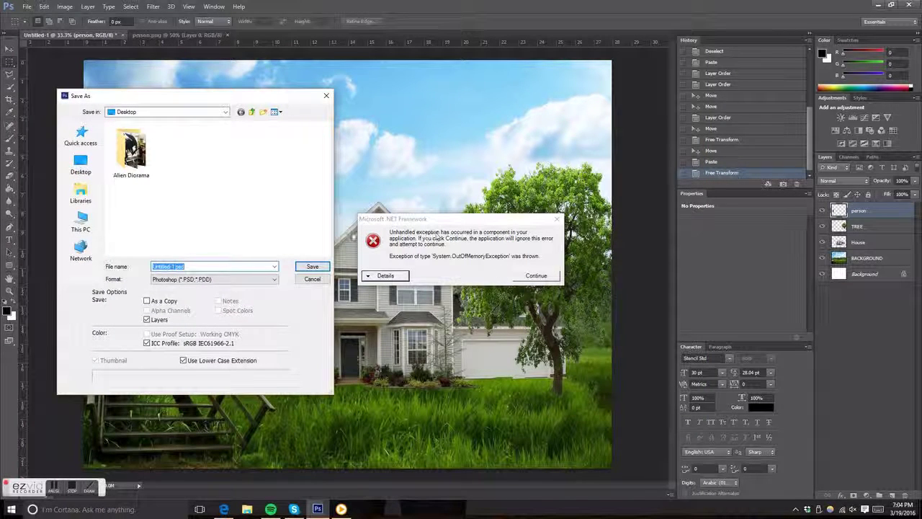
pyautogui.click(83, 167)
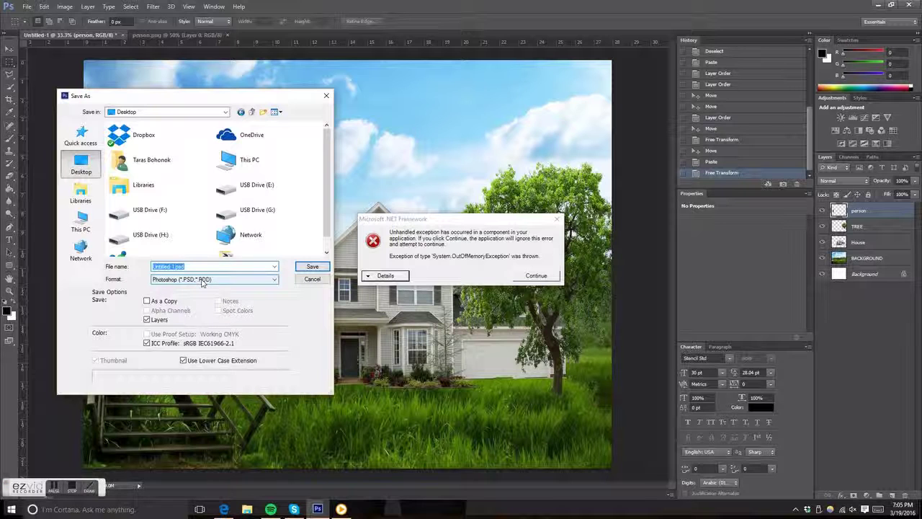
pyautogui.click(202, 281)
pyautogui.click(194, 281)
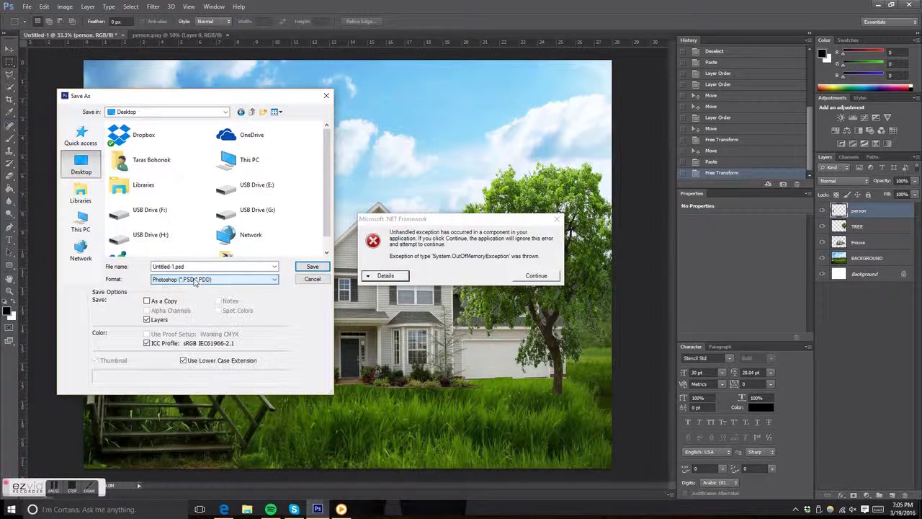
pyautogui.click(188, 267)
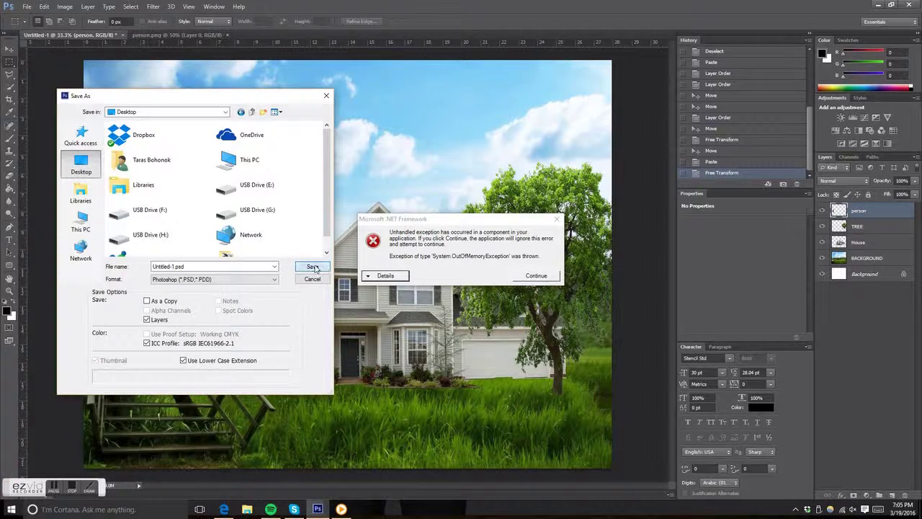
pyautogui.click(313, 267)
pyautogui.click(568, 158)
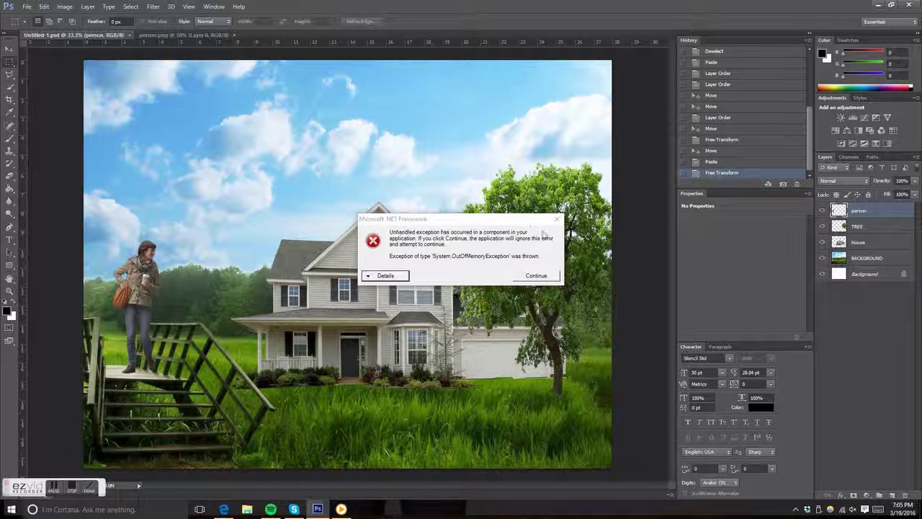
pyautogui.moveTo(546, 220); pyautogui.dragTo(511, 517)
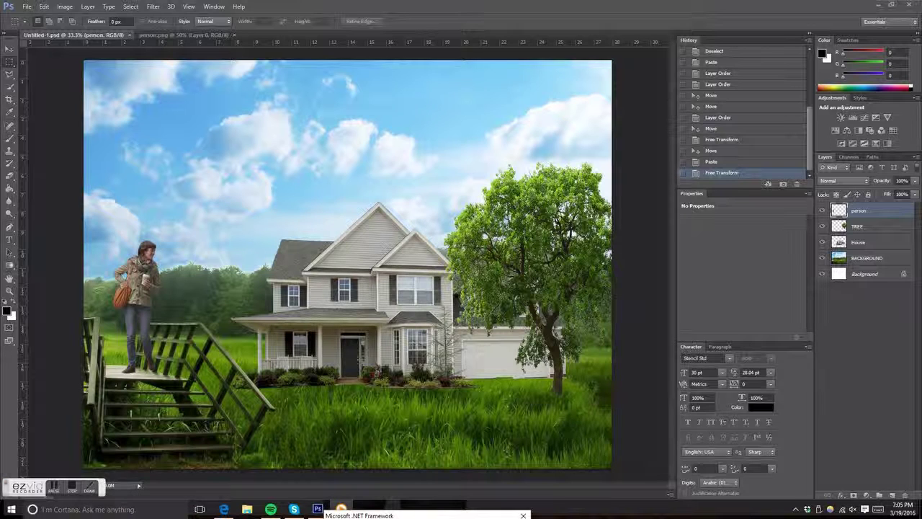
# - Save a copy as Untitled-1.jpg in JPEG format on the Desktop, reaching the JPEG Options
pyautogui.click(25, 7)
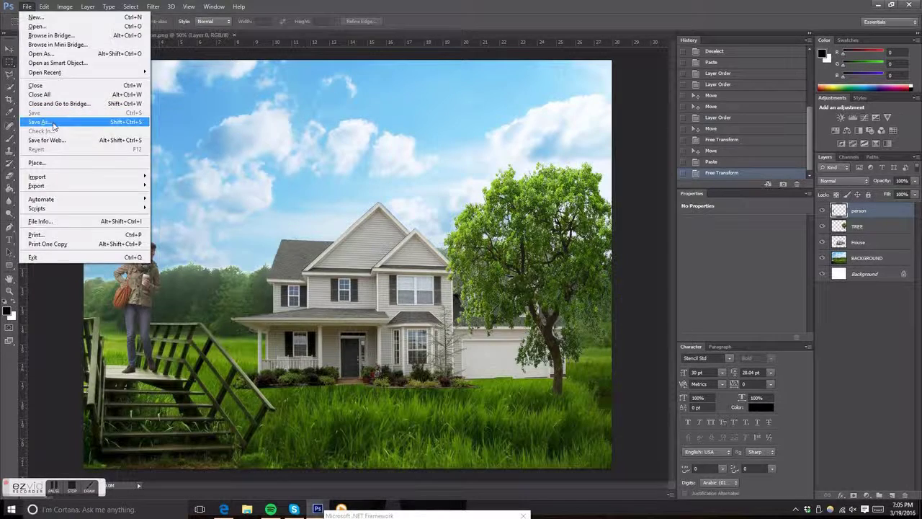
pyautogui.click(53, 124)
pyautogui.click(219, 280)
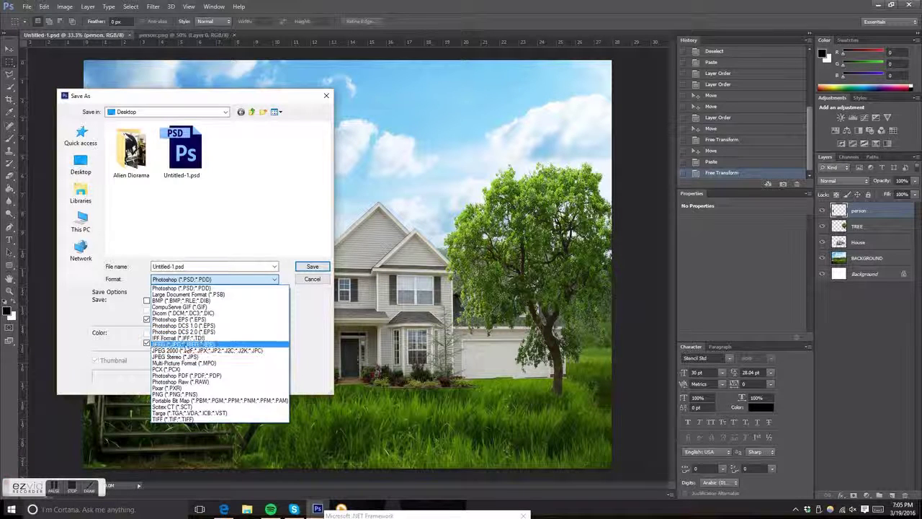
pyautogui.click(170, 345)
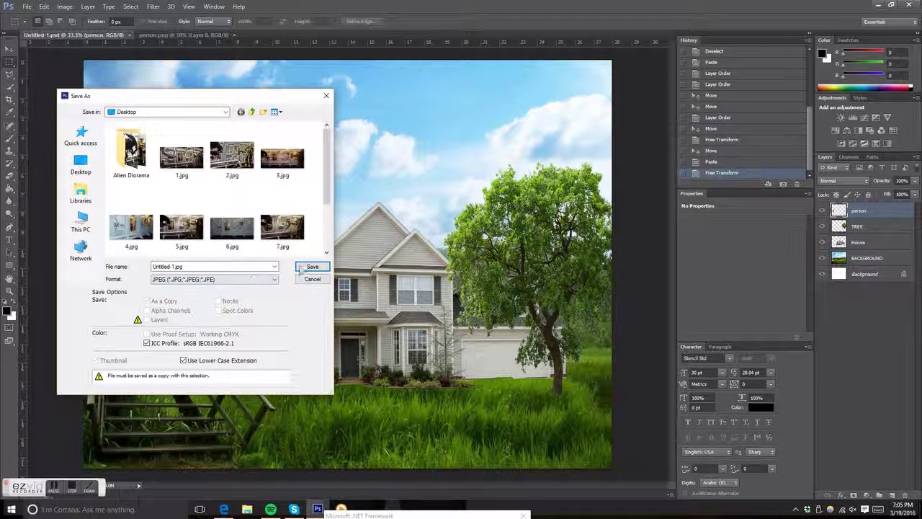
pyautogui.click(312, 267)
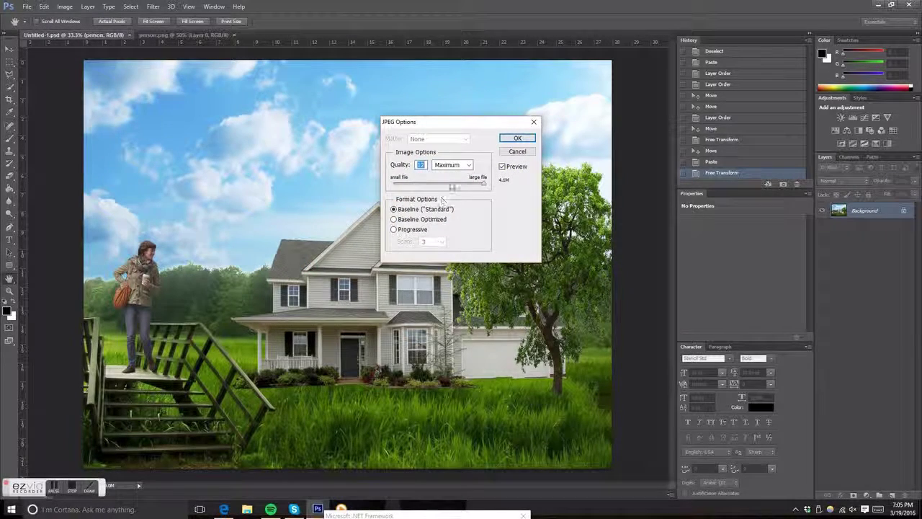
# - Set the JPEG Quality slider to 12 (Maximum) and confirm the JPEG save
pyautogui.click(487, 186)
pyautogui.moveTo(484, 184); pyautogui.dragTo(440, 189)
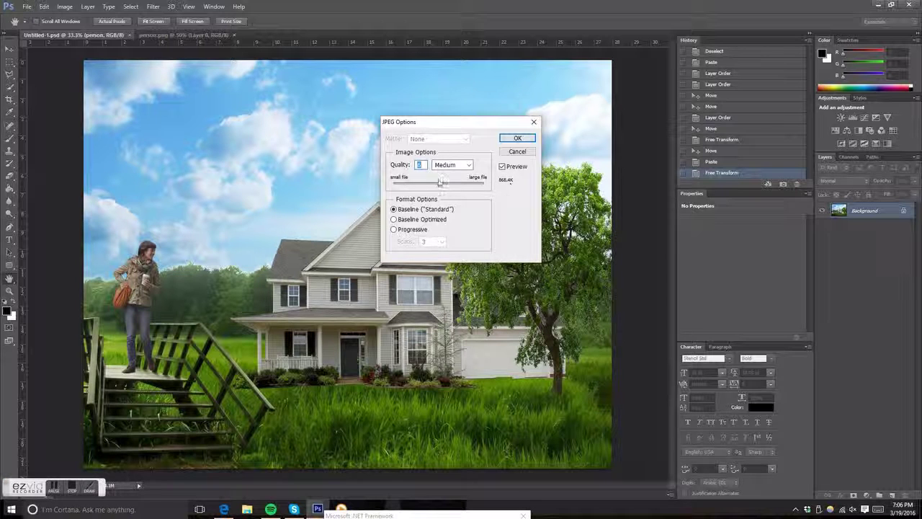
pyautogui.moveTo(441, 188)
pyautogui.mouseDown()
pyautogui.moveTo(397, 186)
pyautogui.moveTo(446, 188)
pyautogui.moveTo(433, 190)
pyautogui.mouseUp()
pyautogui.moveTo(433, 183); pyautogui.dragTo(503, 189)
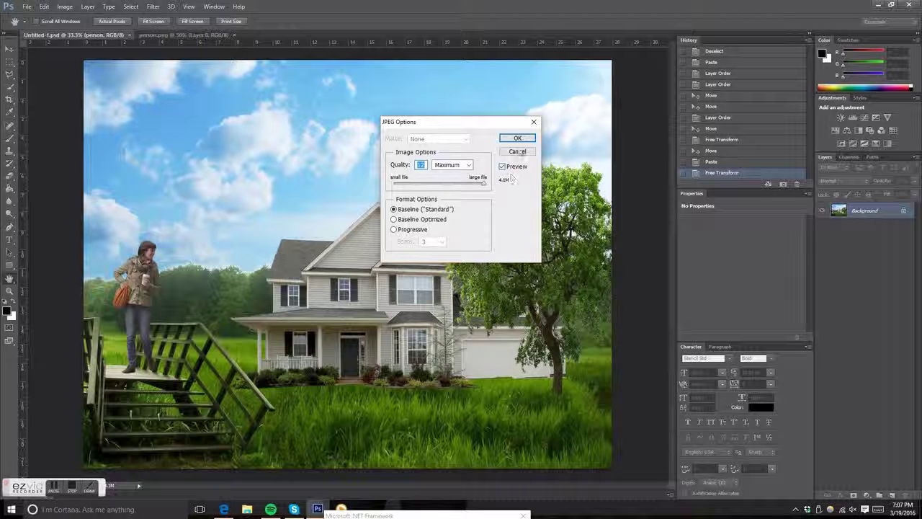
pyautogui.click(517, 138)
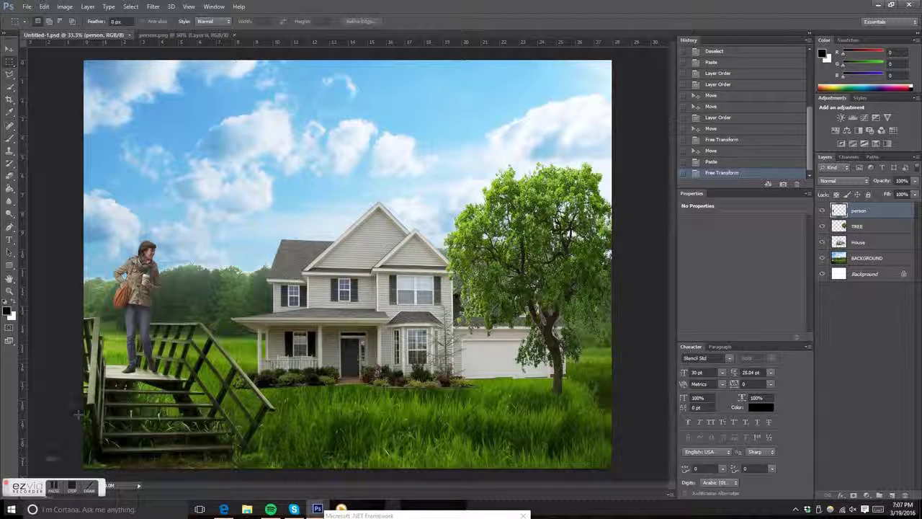
# - Bring forward the .NET Framework error message from the taskbar and dismiss it with Continue
pyautogui.click(73, 489)
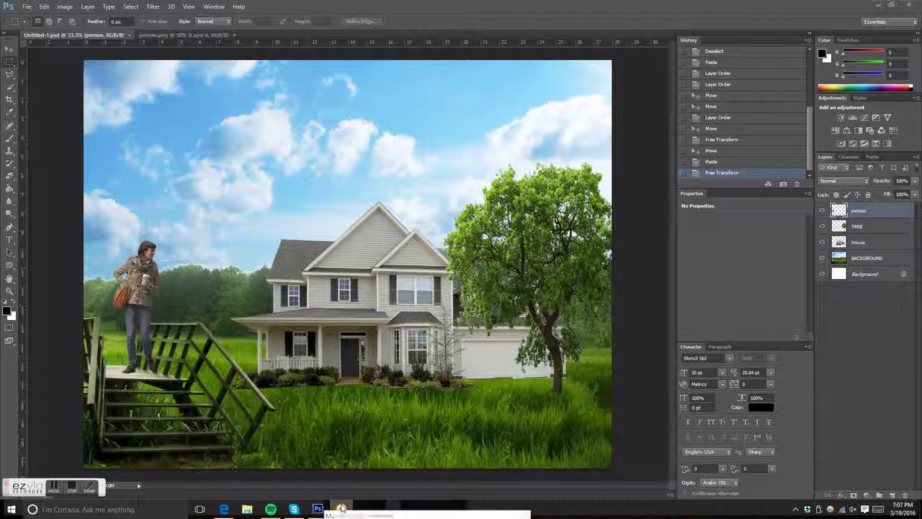
pyautogui.click(341, 510)
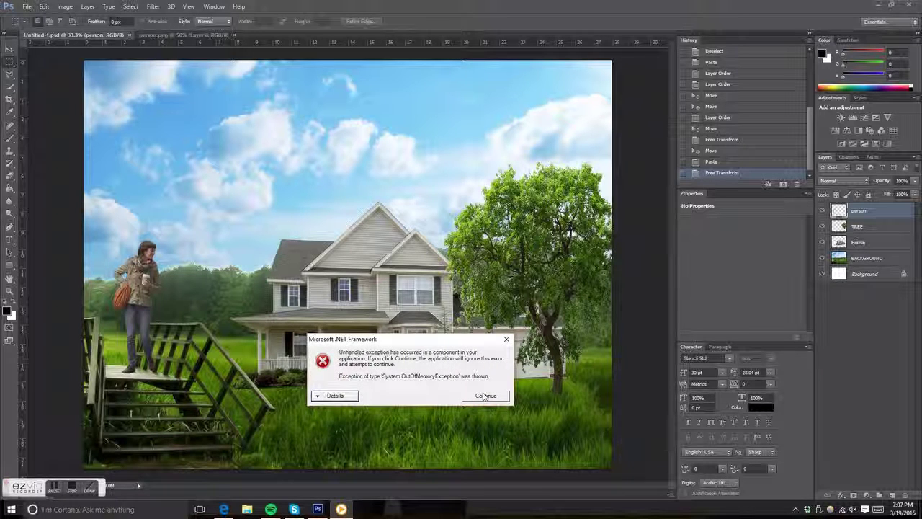
pyautogui.click(484, 395)
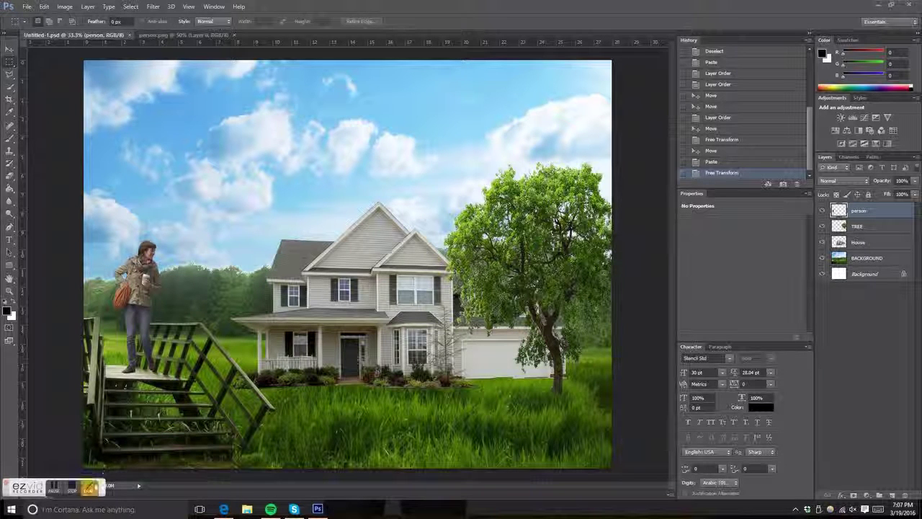